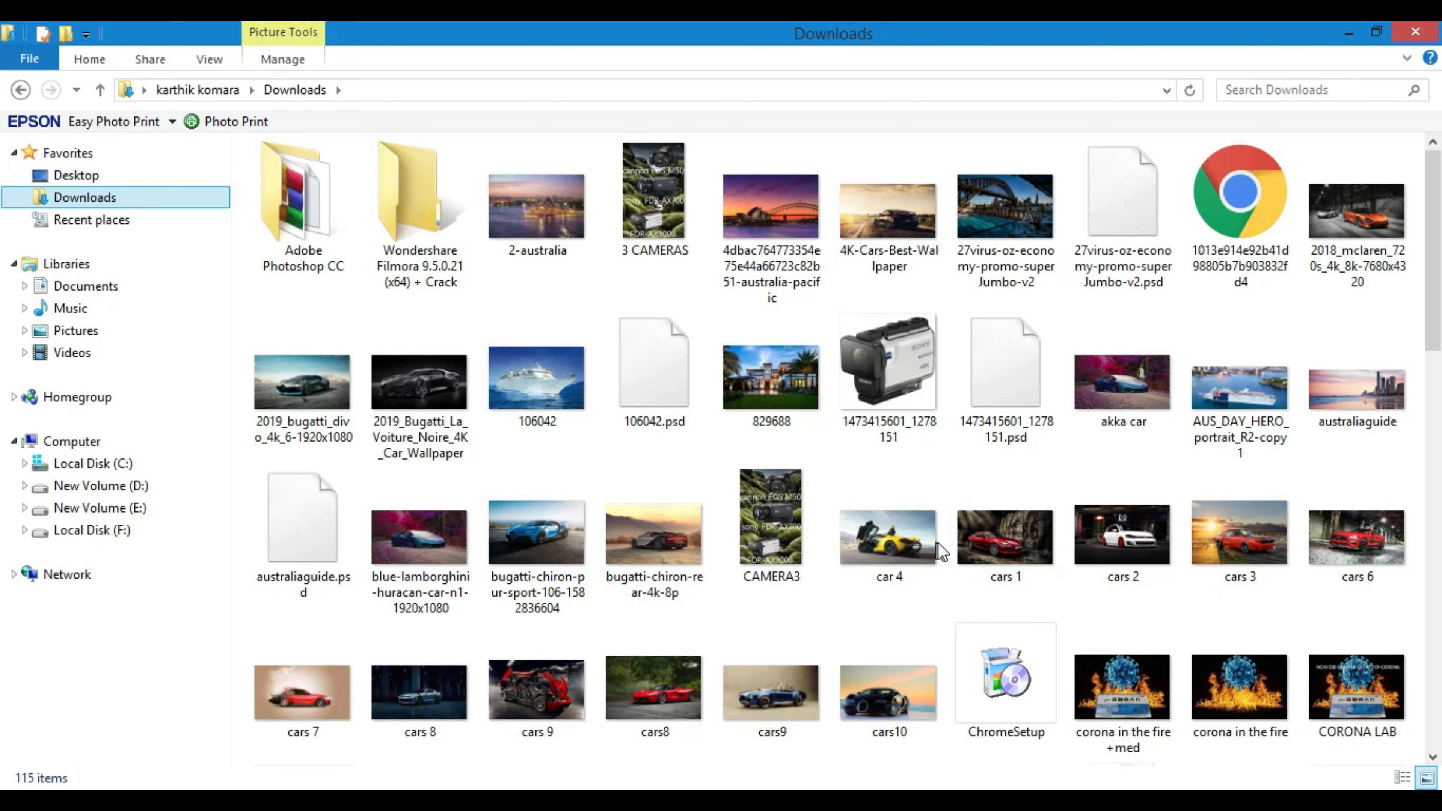
Open the cars 1 image from the Downloads folder in Photoshop
click(989, 539)
drag(953, 582, 557, 593)
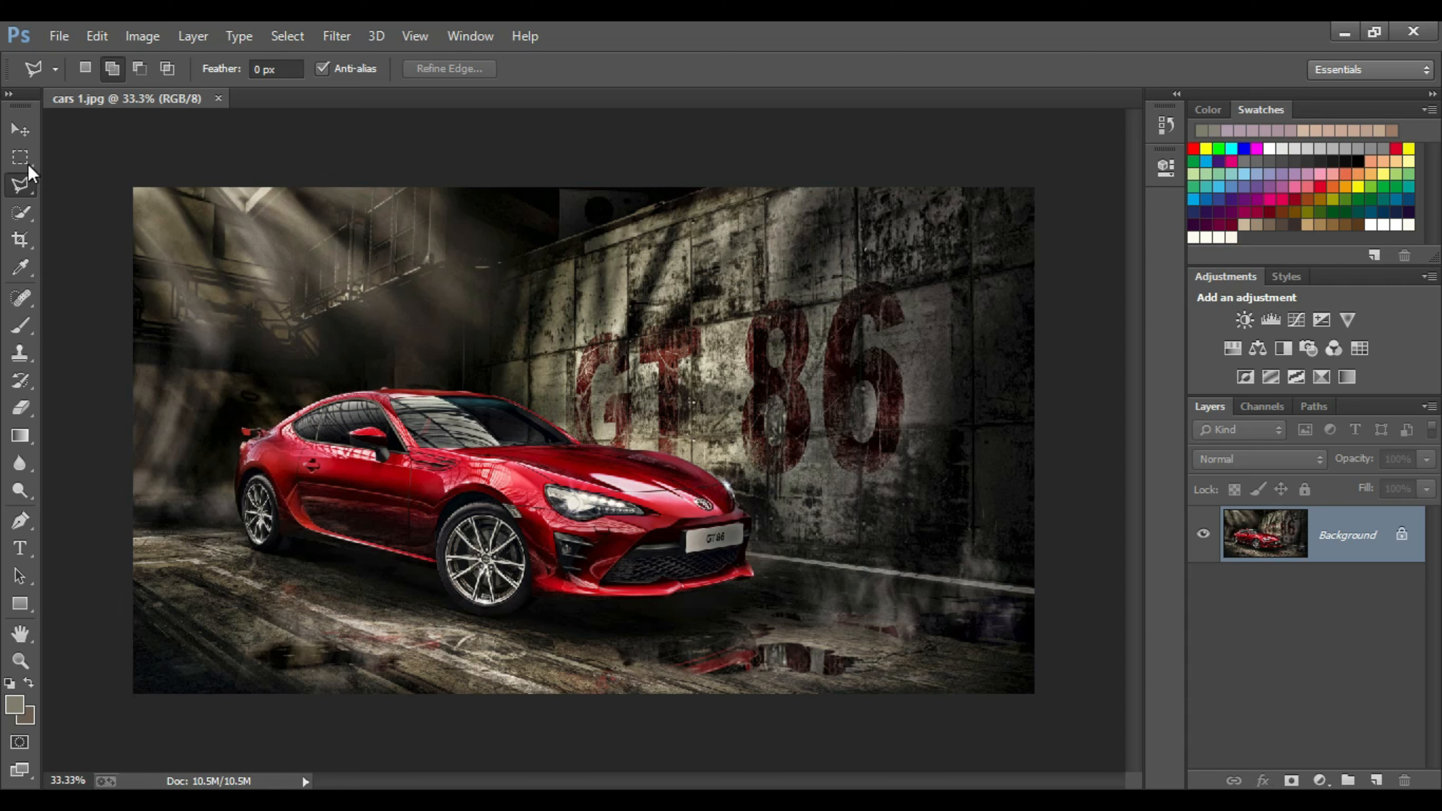
Select the red car by tracing its whole outline, including the wheels, with the Polygonal Lasso Tool
click(22, 185)
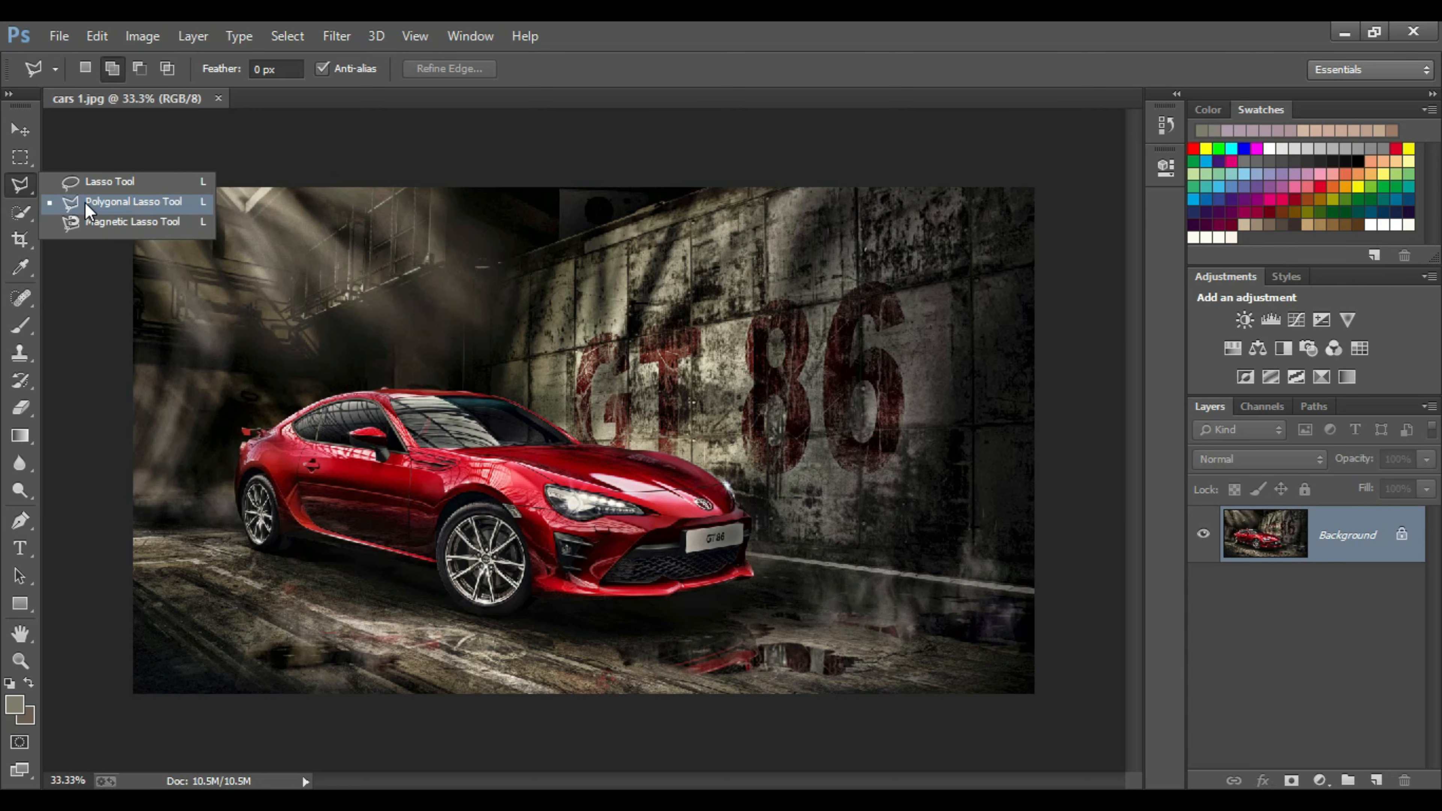
click(21, 190)
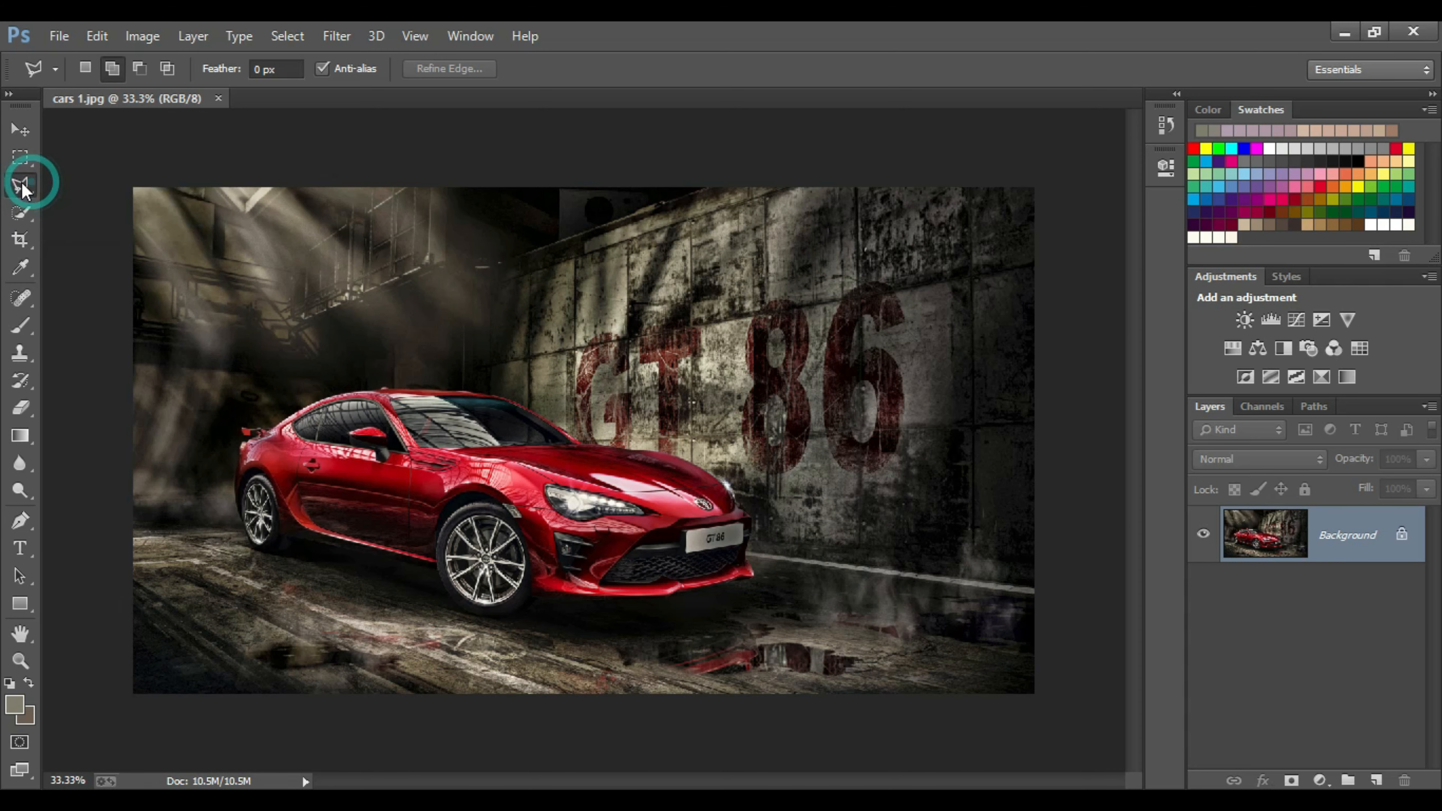
click(540, 592)
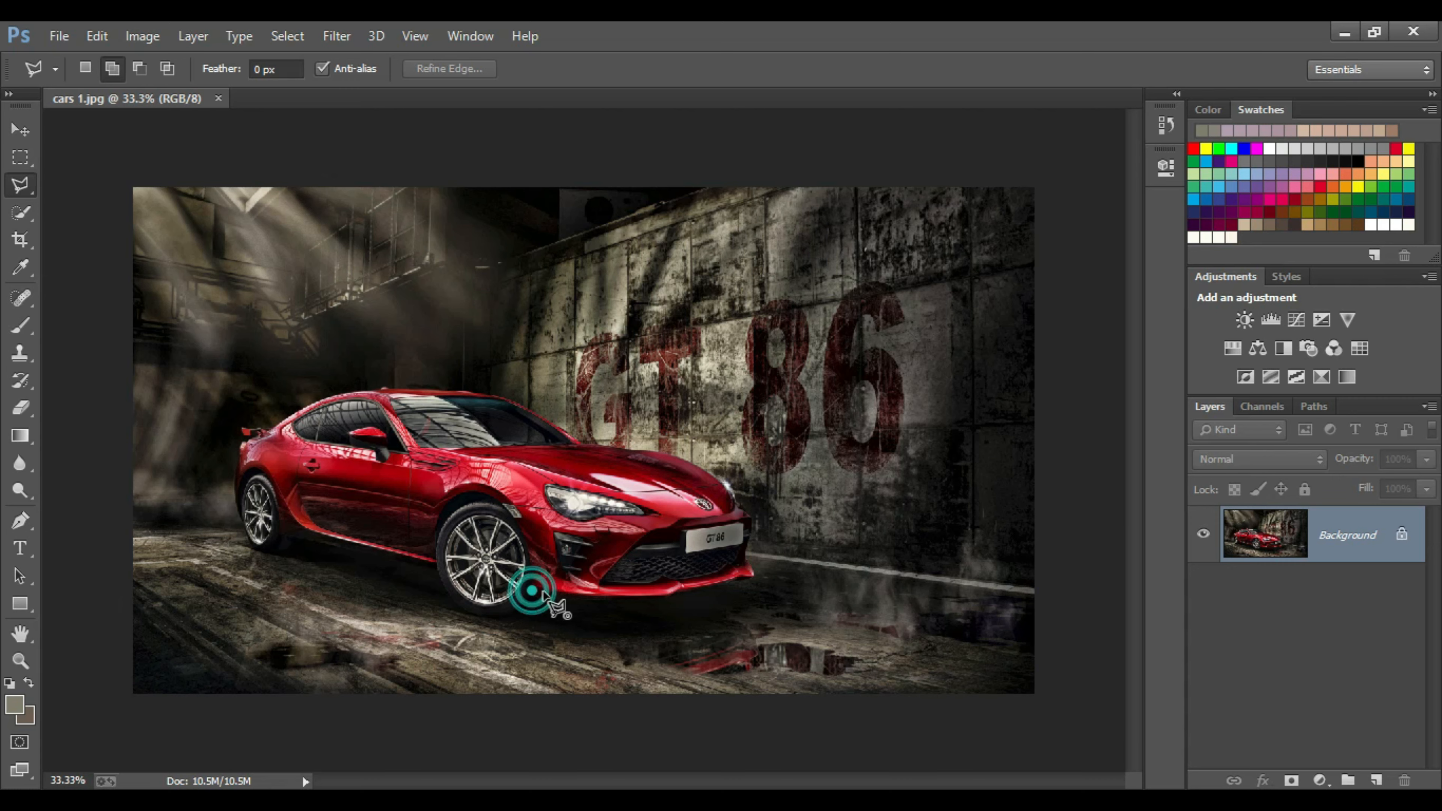
click(599, 601)
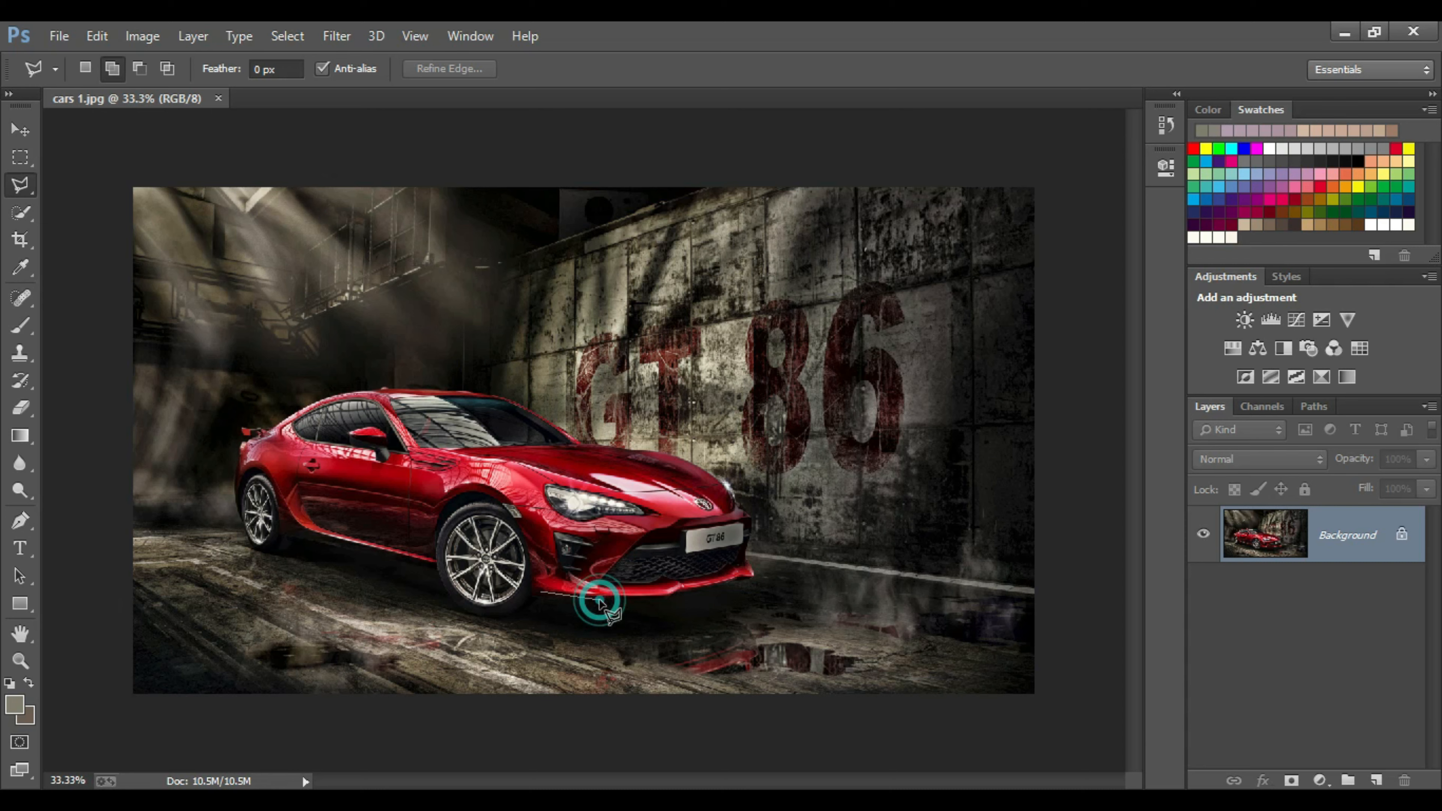
click(643, 600)
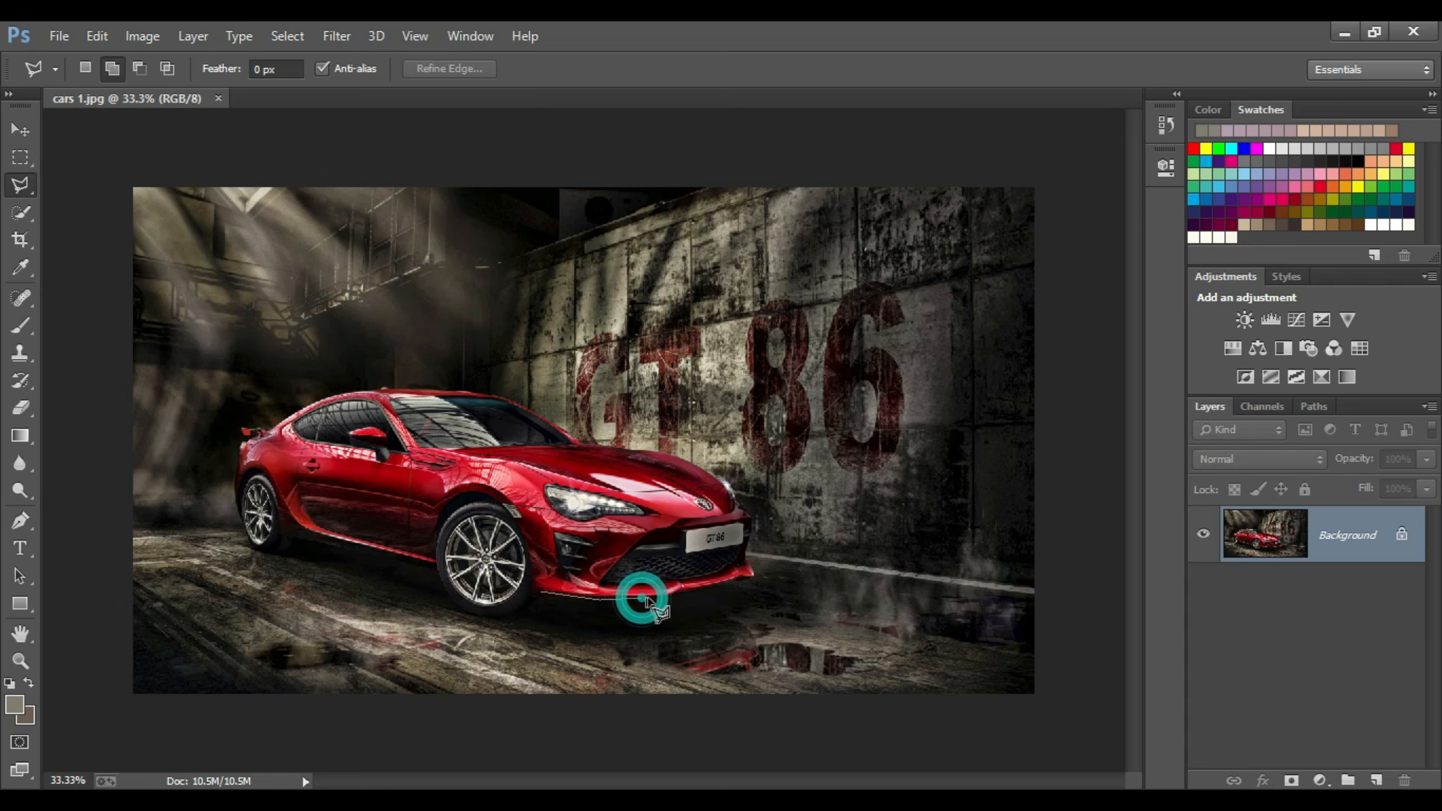
click(671, 598)
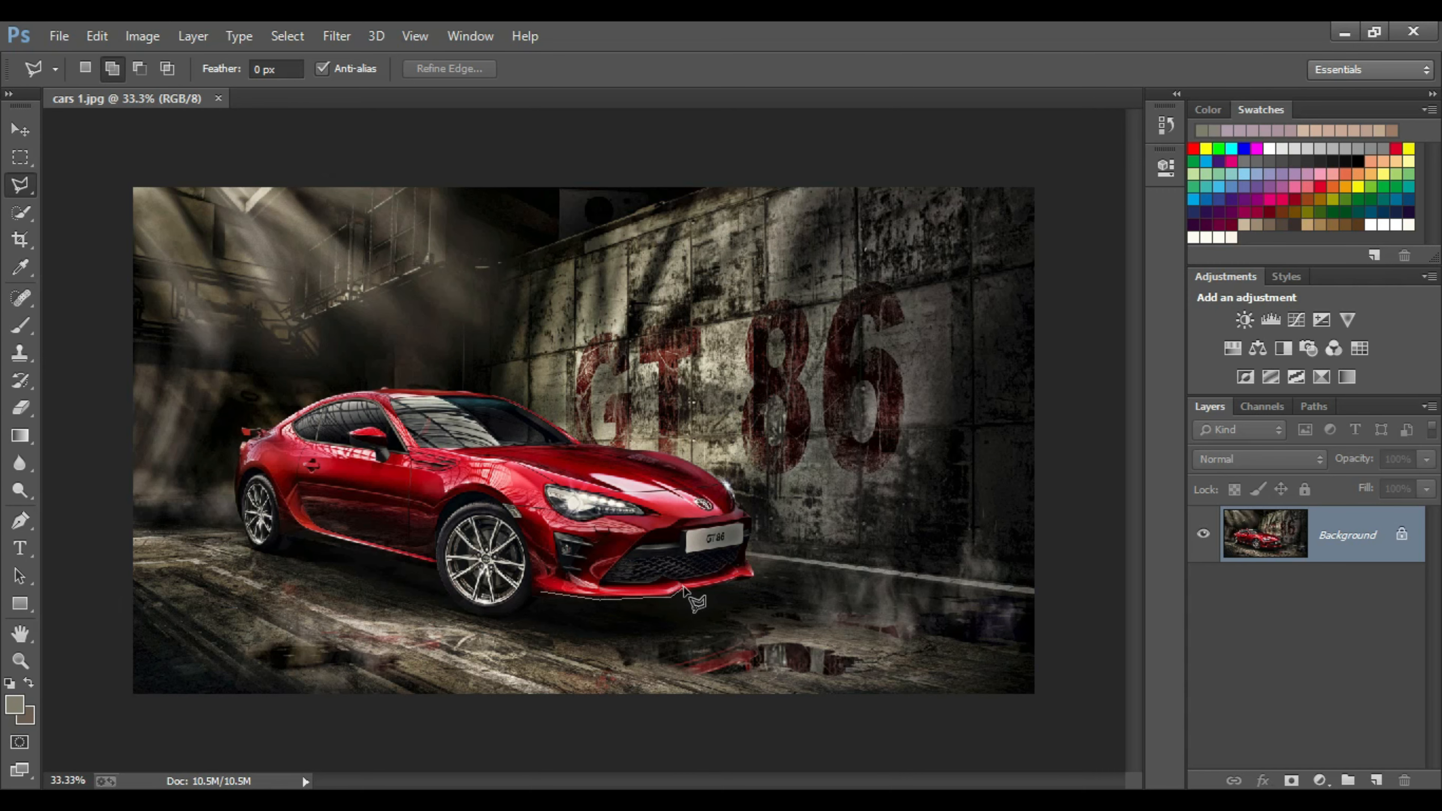
click(681, 593)
click(750, 514)
click(736, 502)
click(726, 482)
click(671, 455)
click(575, 442)
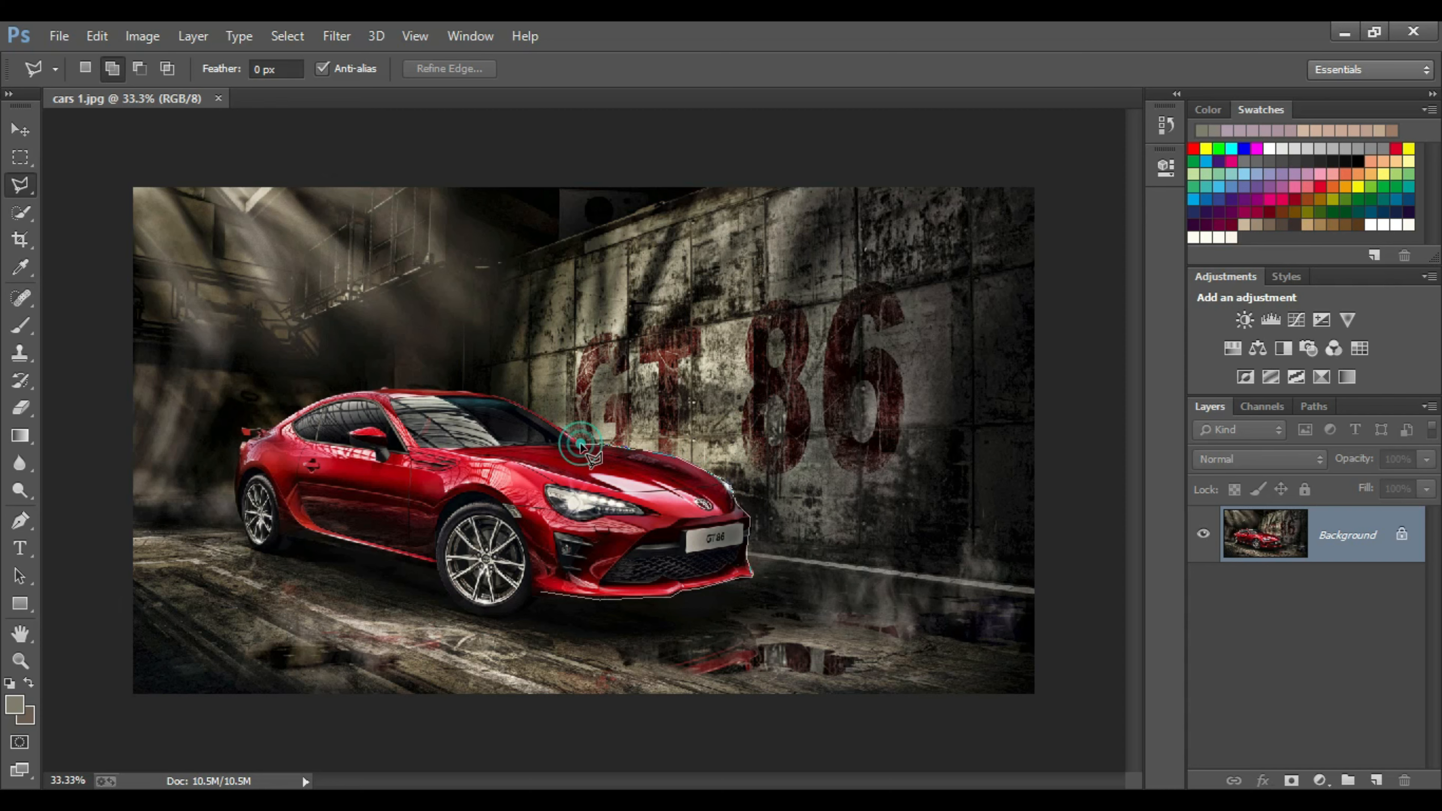
click(513, 400)
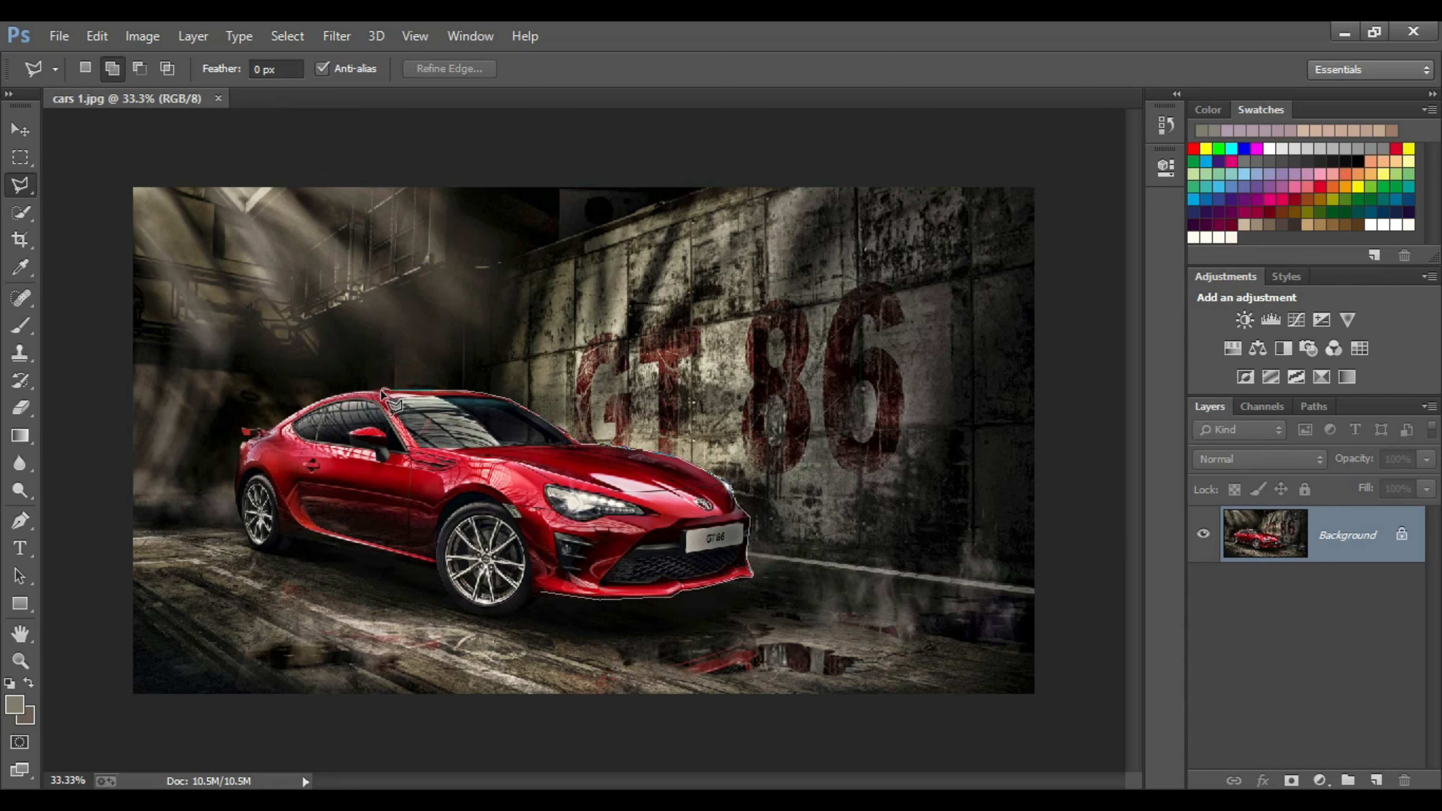
click(345, 392)
click(319, 401)
click(282, 423)
click(259, 436)
click(241, 444)
click(236, 487)
click(240, 520)
click(258, 552)
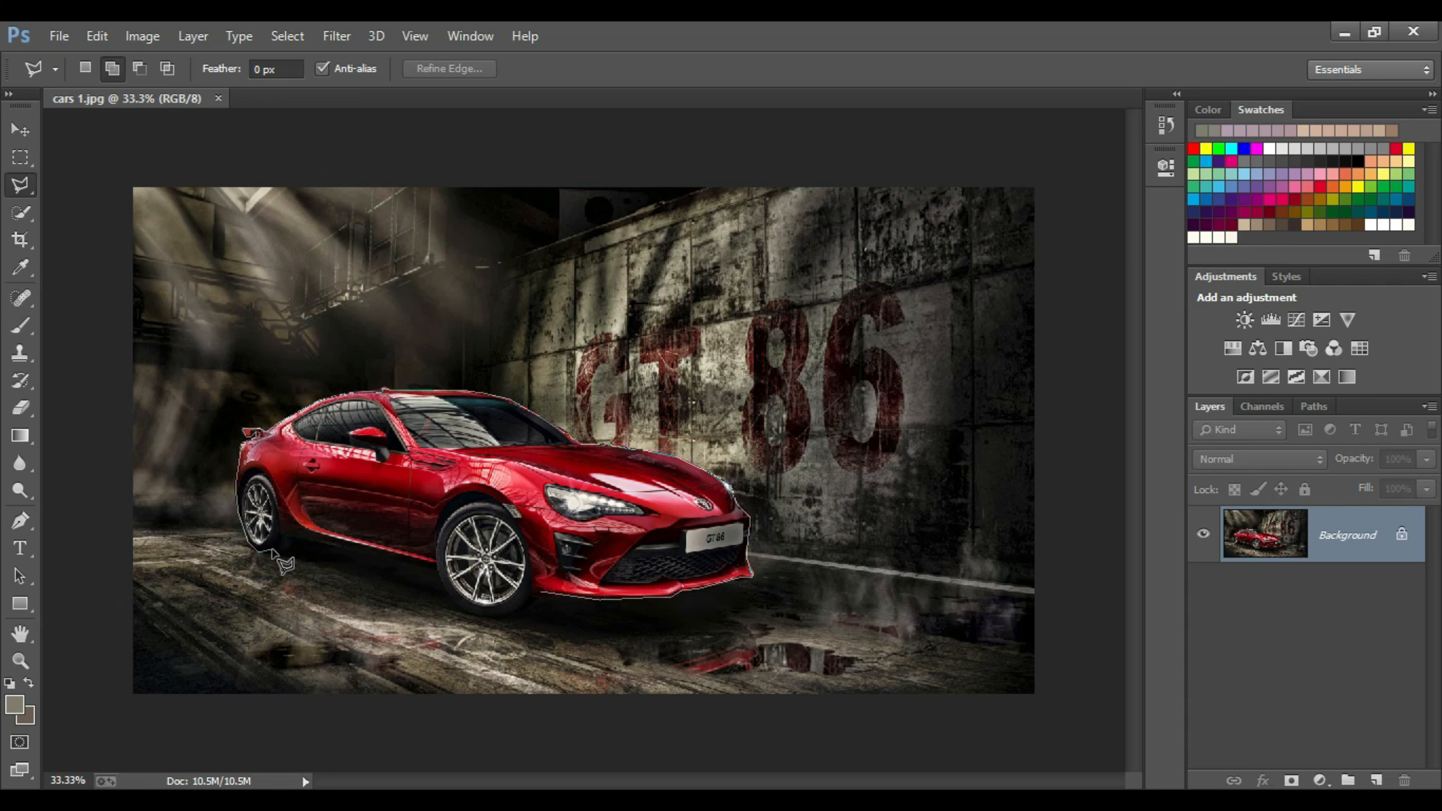
click(282, 548)
click(289, 535)
click(439, 571)
click(451, 595)
click(474, 615)
double_click(509, 616)
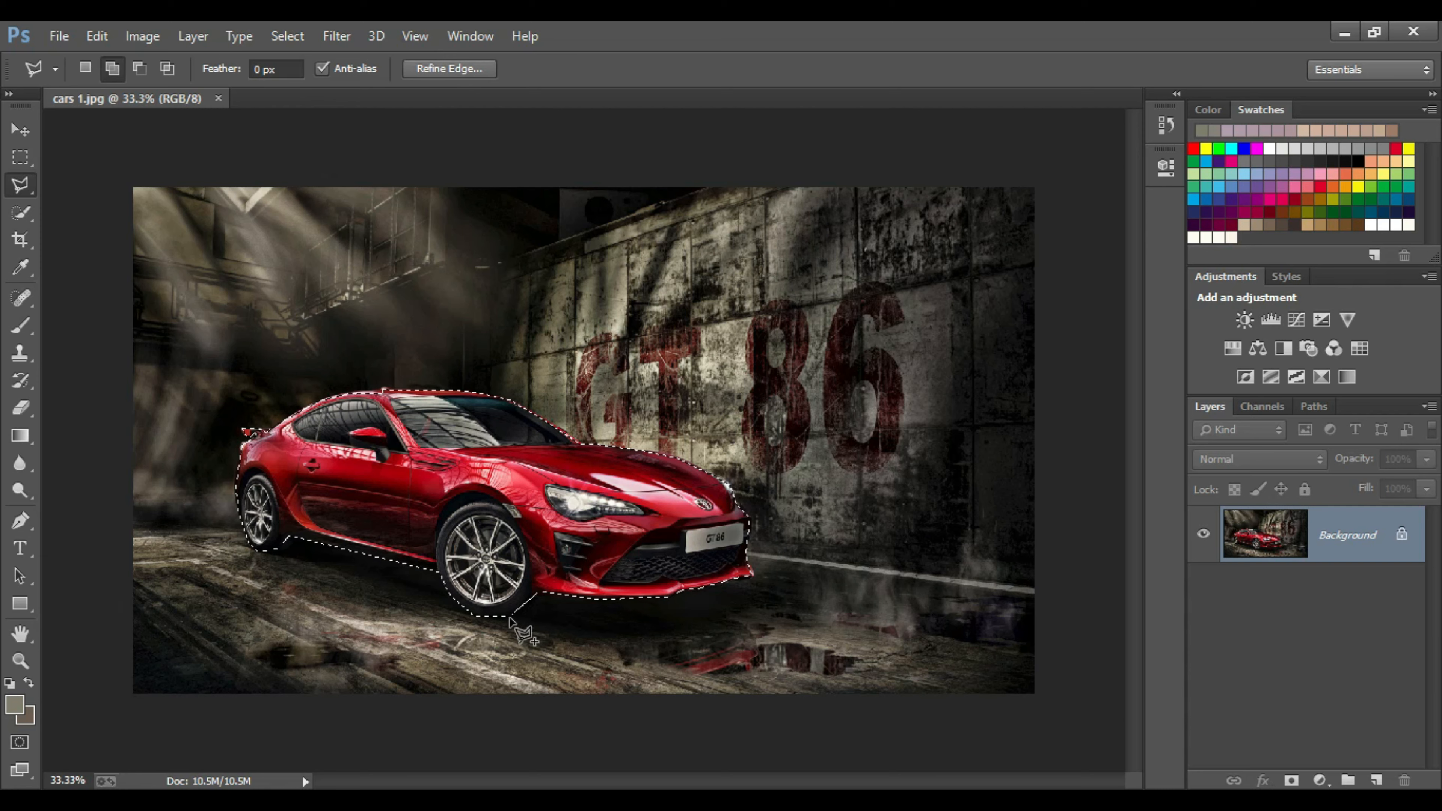
Open Refine Edge for the car selection, test the Radius and return it to 0 px, and keep the On White view
click(458, 69)
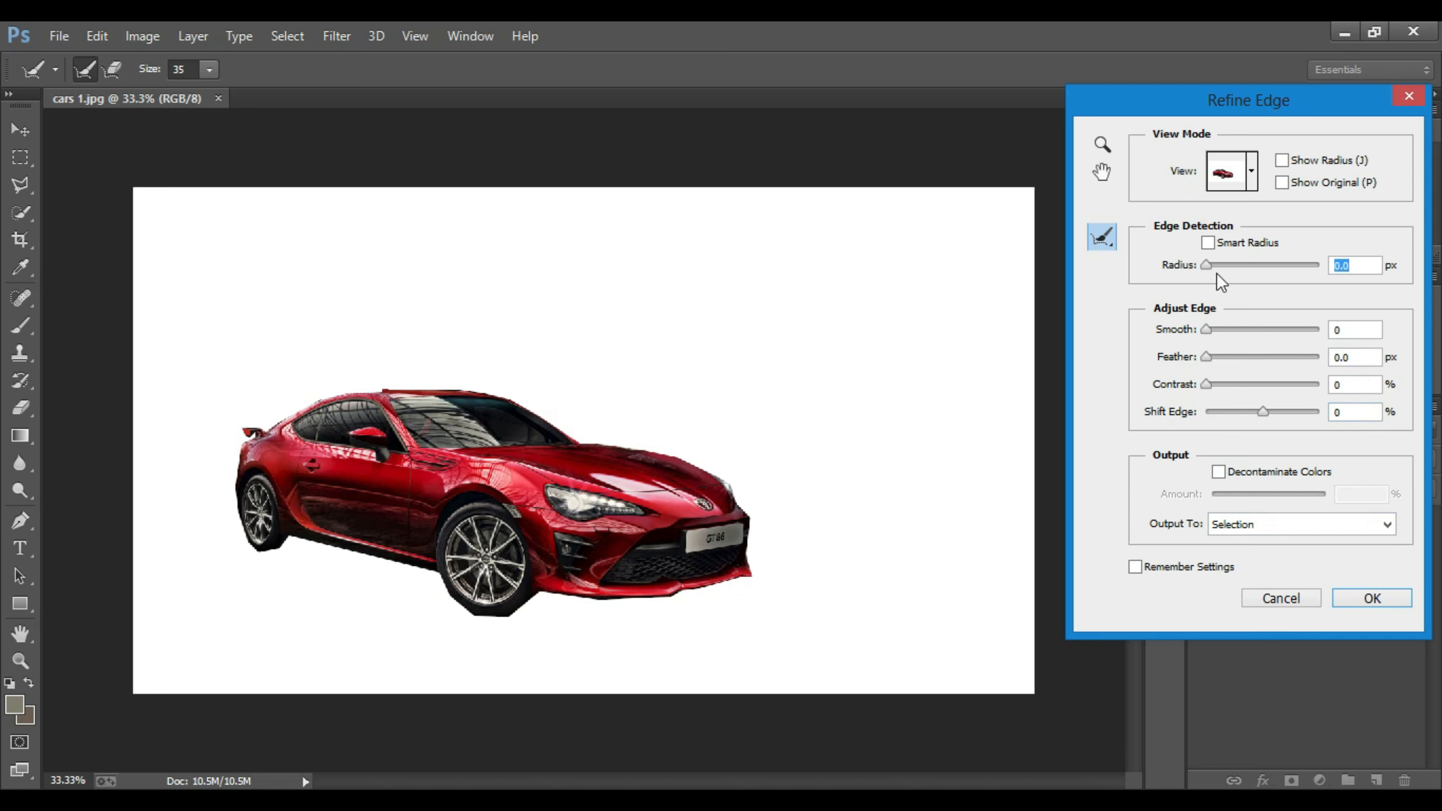
drag(1213, 256, 1244, 262)
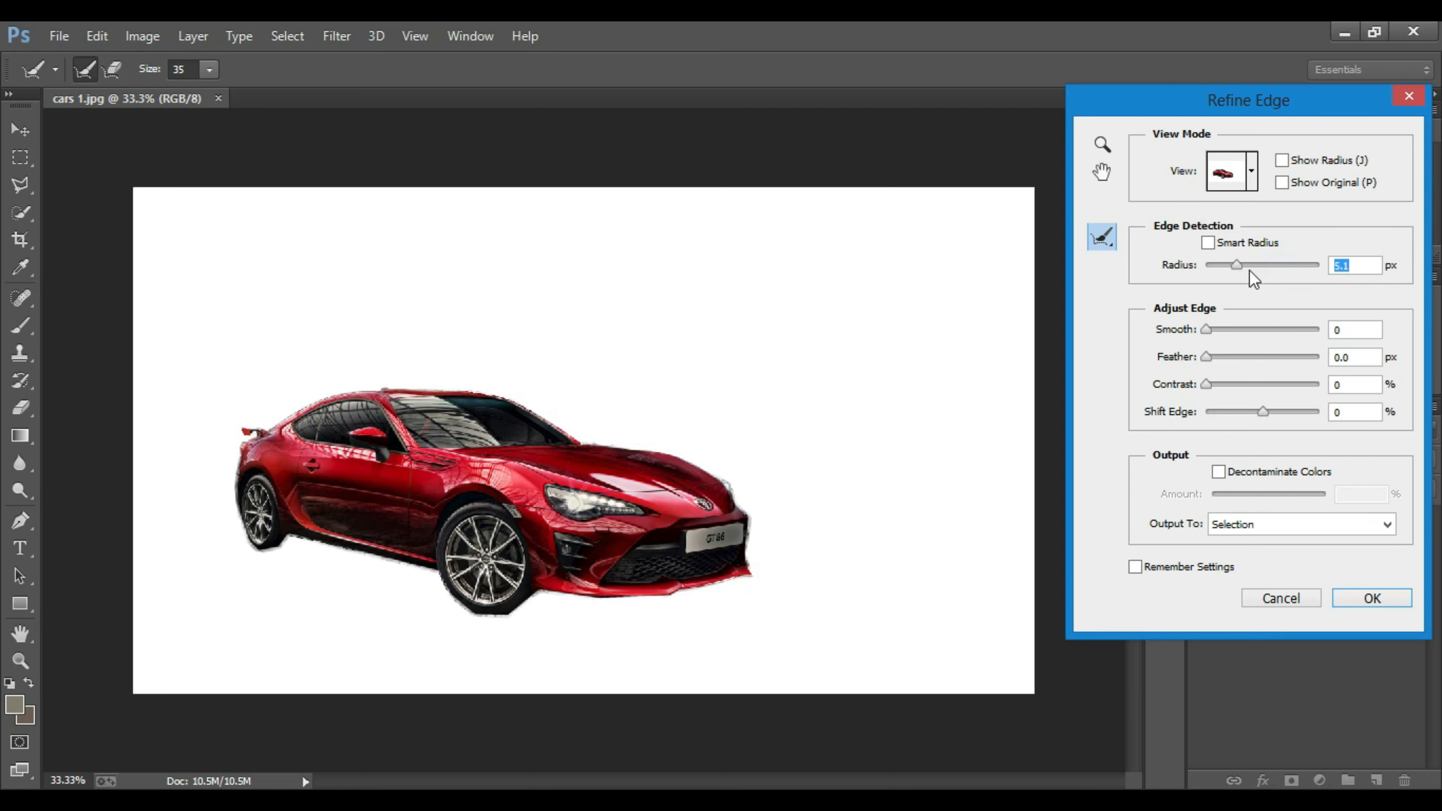
drag(1218, 265, 1158, 275)
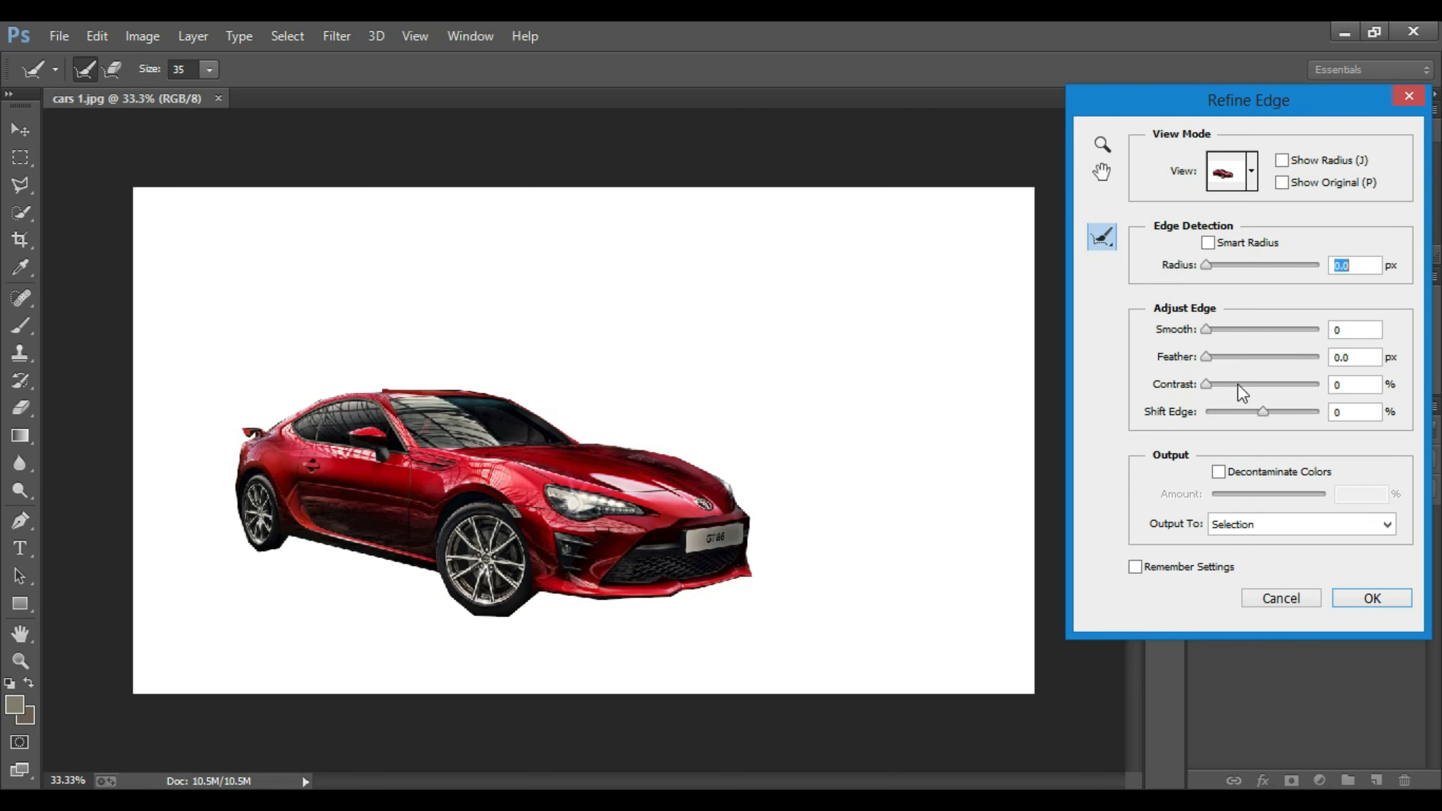
click(1251, 165)
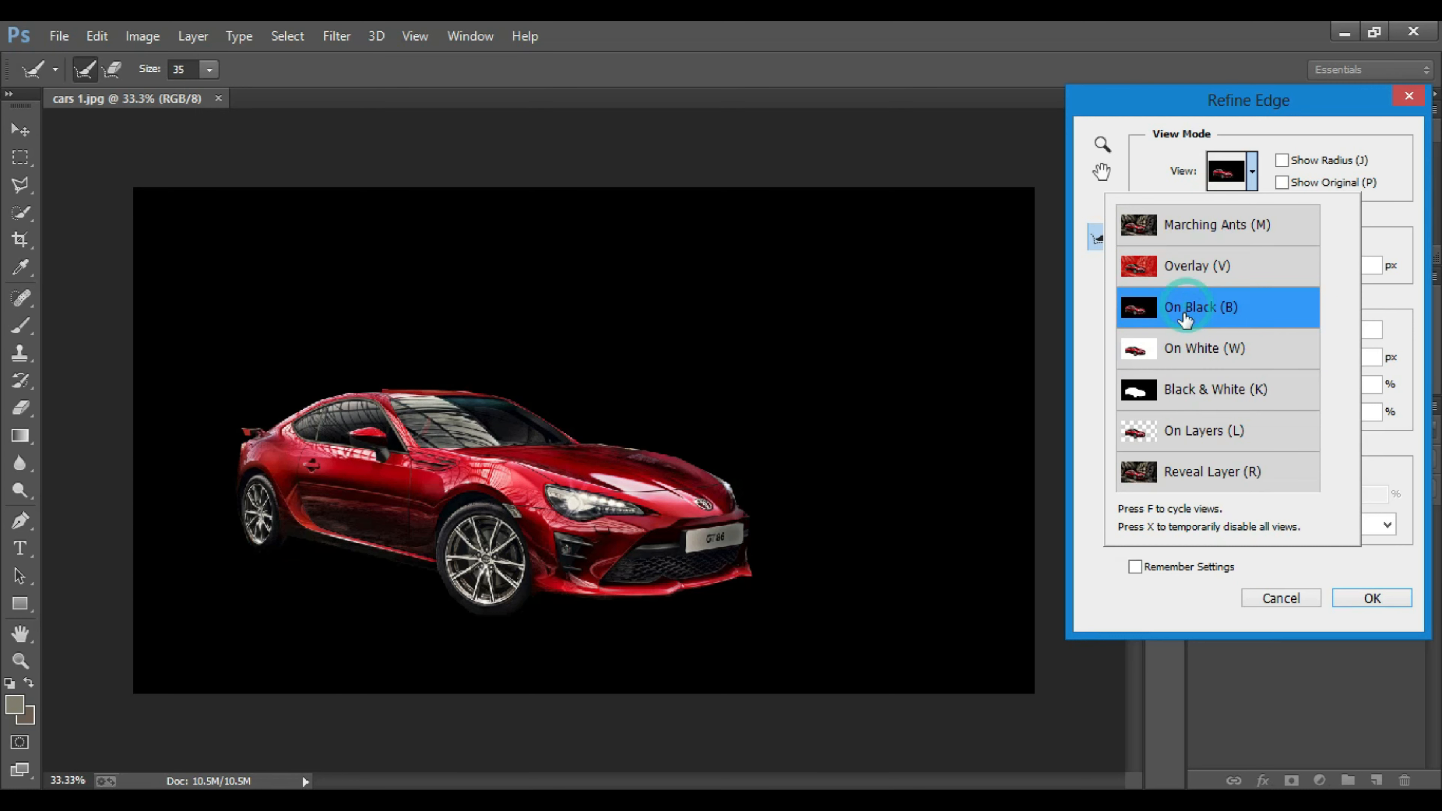
click(1182, 345)
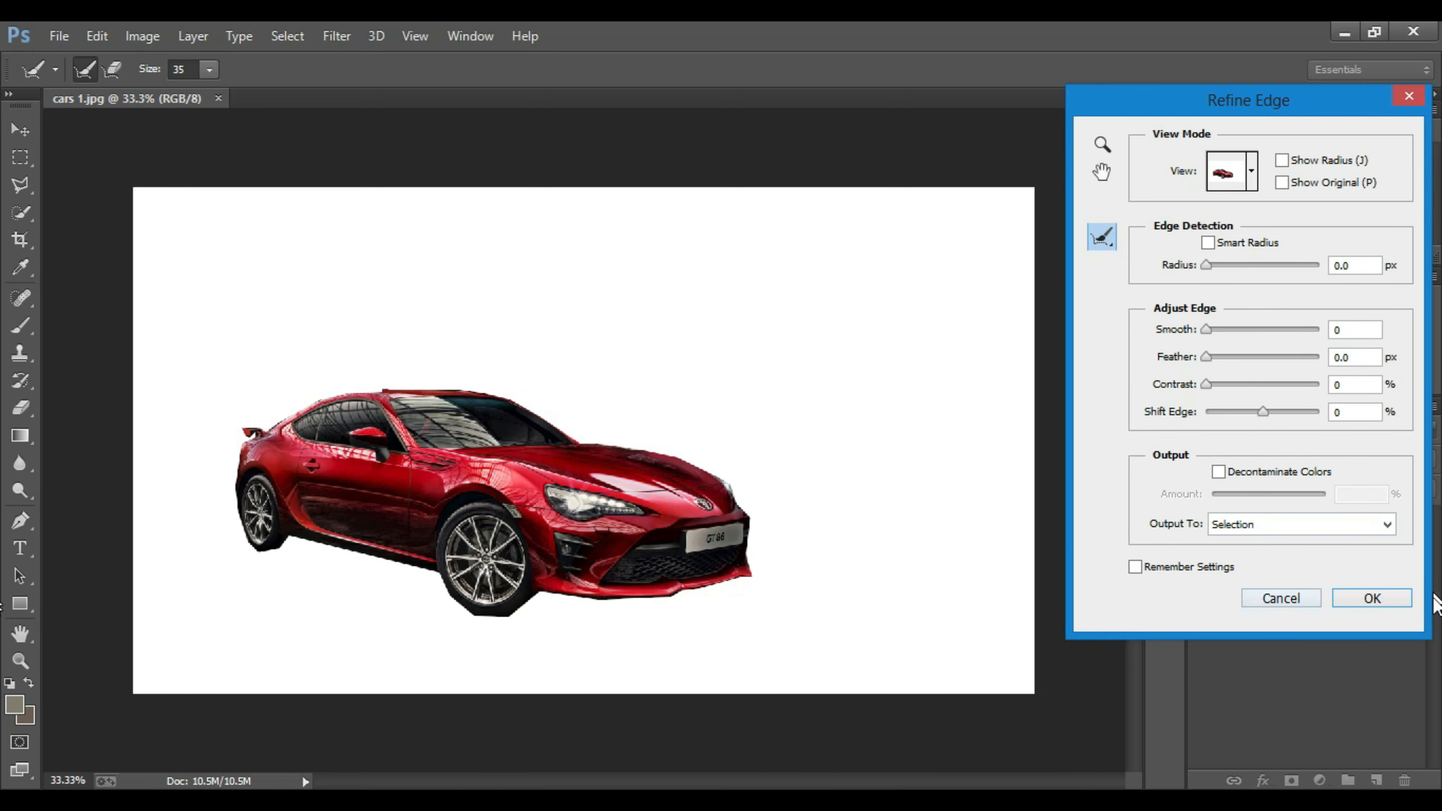
Enable Decontaminate Colors and try several Shift Edge amounts before setting it back to 0%
click(1218, 471)
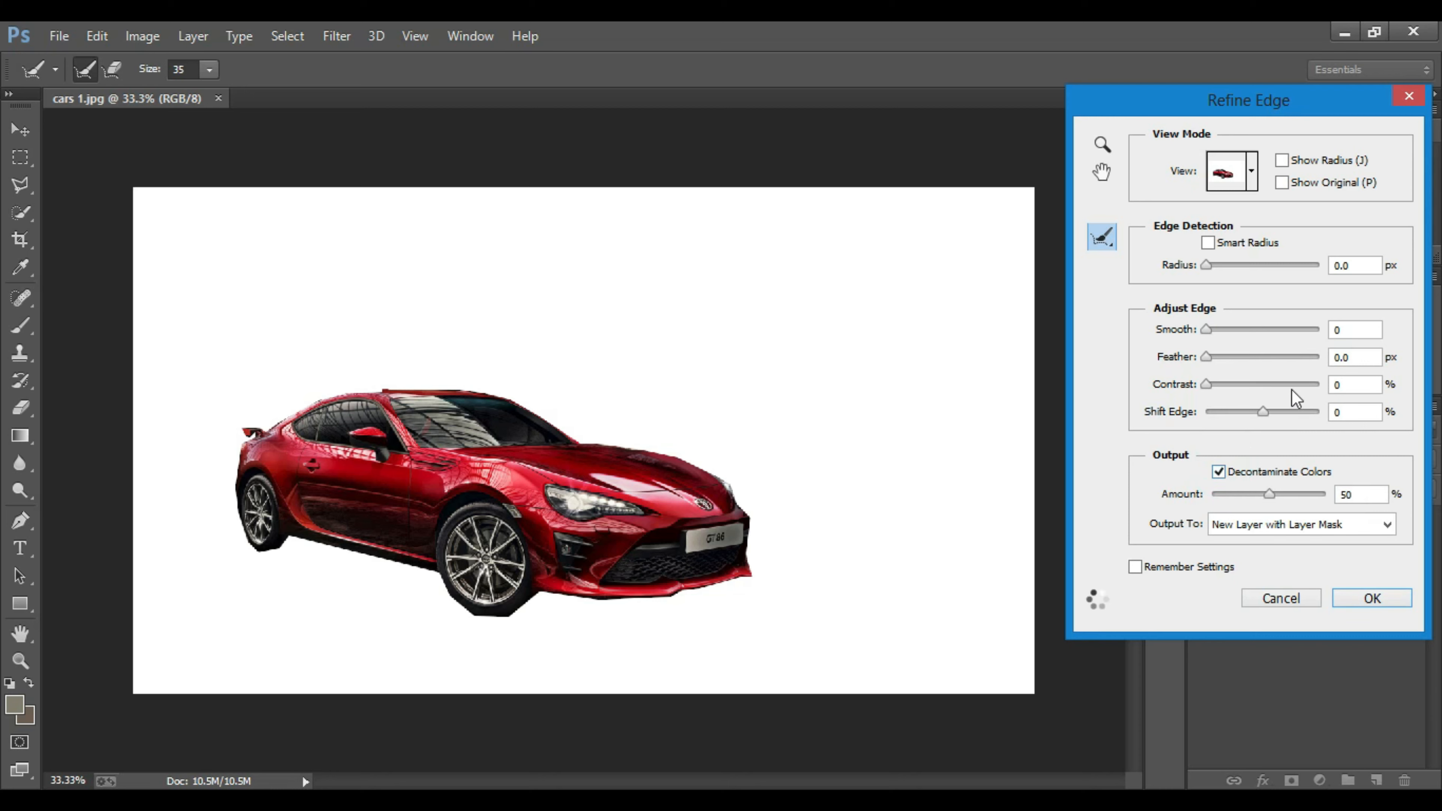
drag(1264, 411, 1315, 417)
click(1295, 414)
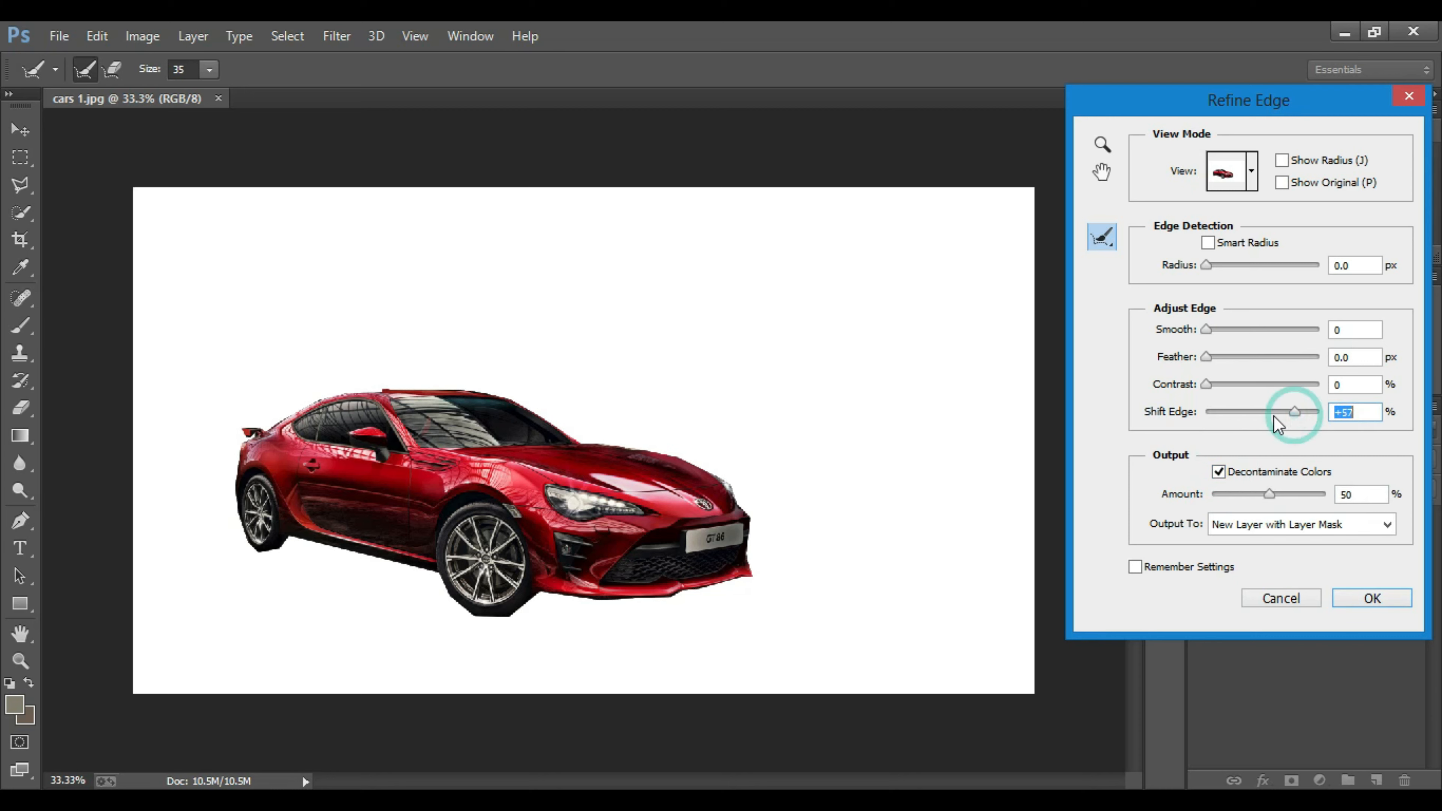
click(1235, 411)
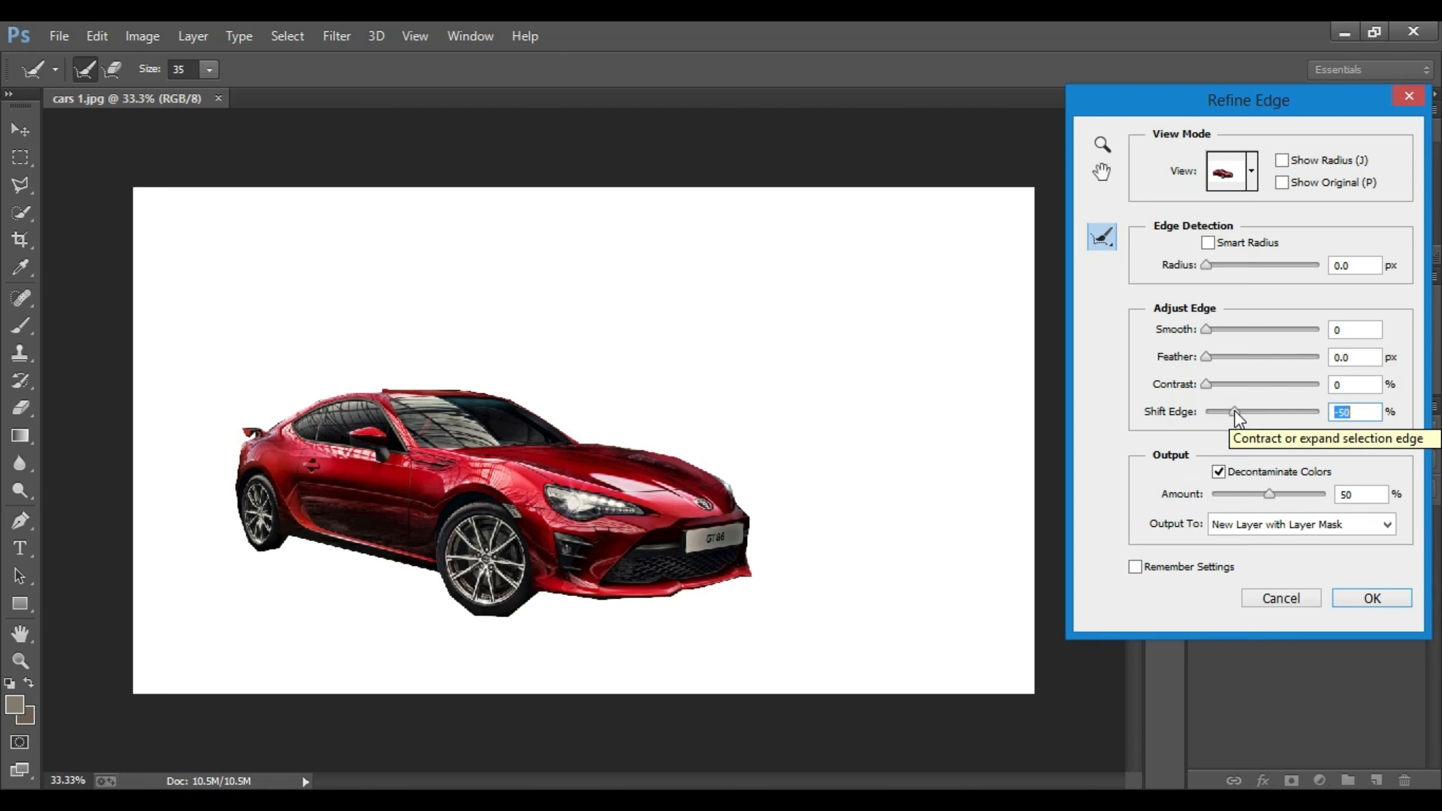
click(1361, 411)
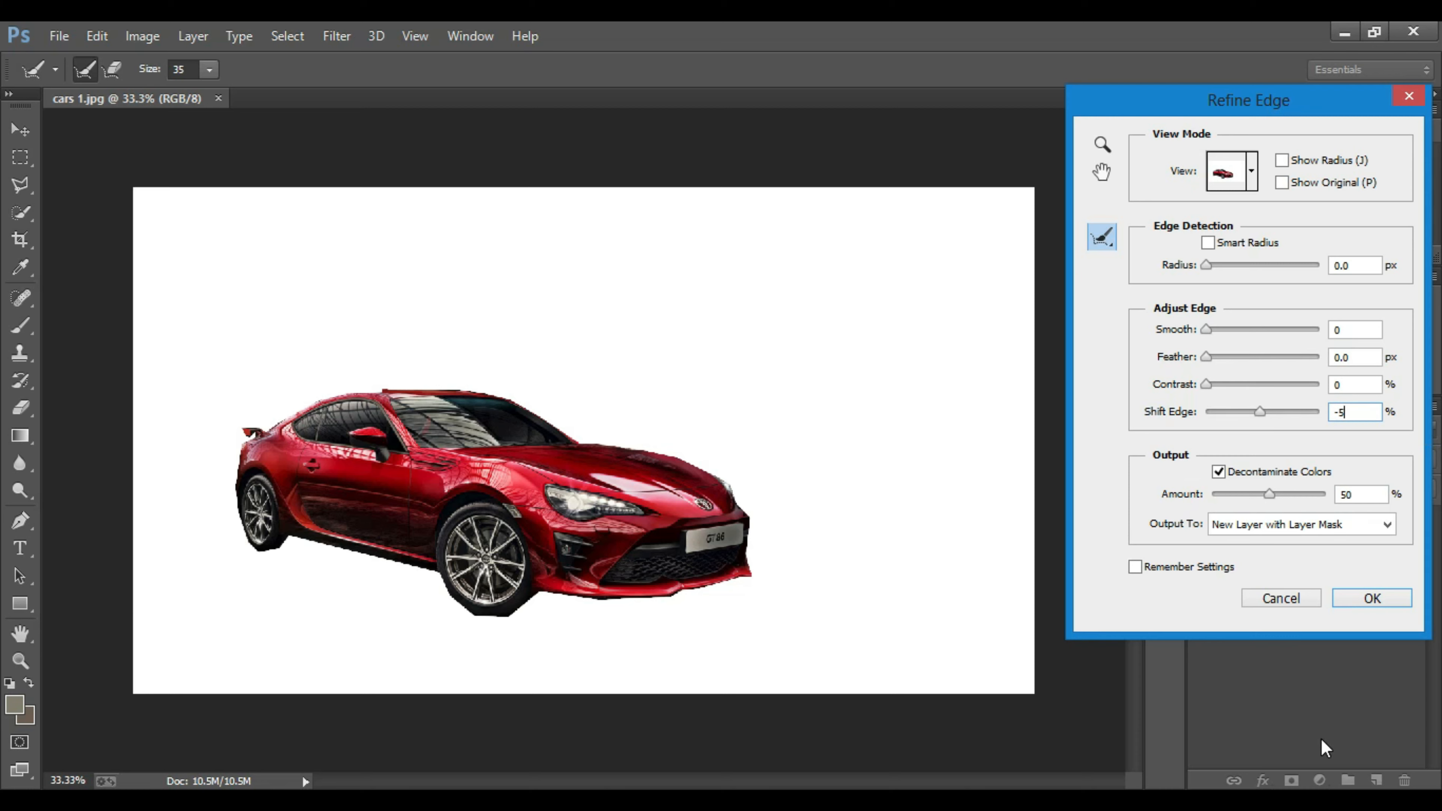
key(BackSpace)
text(0)
Set Smooth to 25 and the decontamination amount to 79%, and output the car to a new layer with layer mask
mouse_move(1221, 358)
mouse_down()
mouse_move(1250, 357)
mouse_move(1199, 361)
mouse_up()
click(1237, 329)
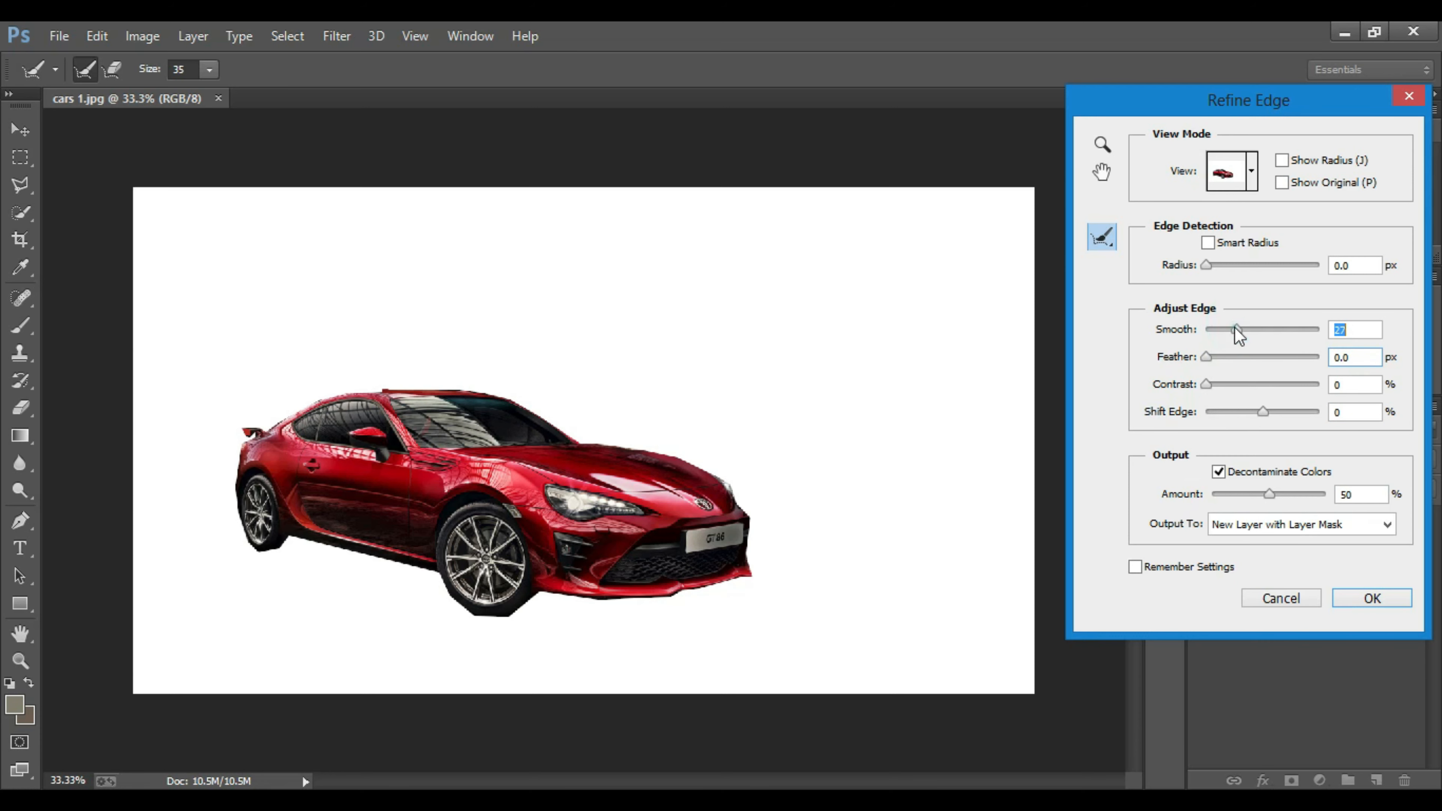
click(1235, 329)
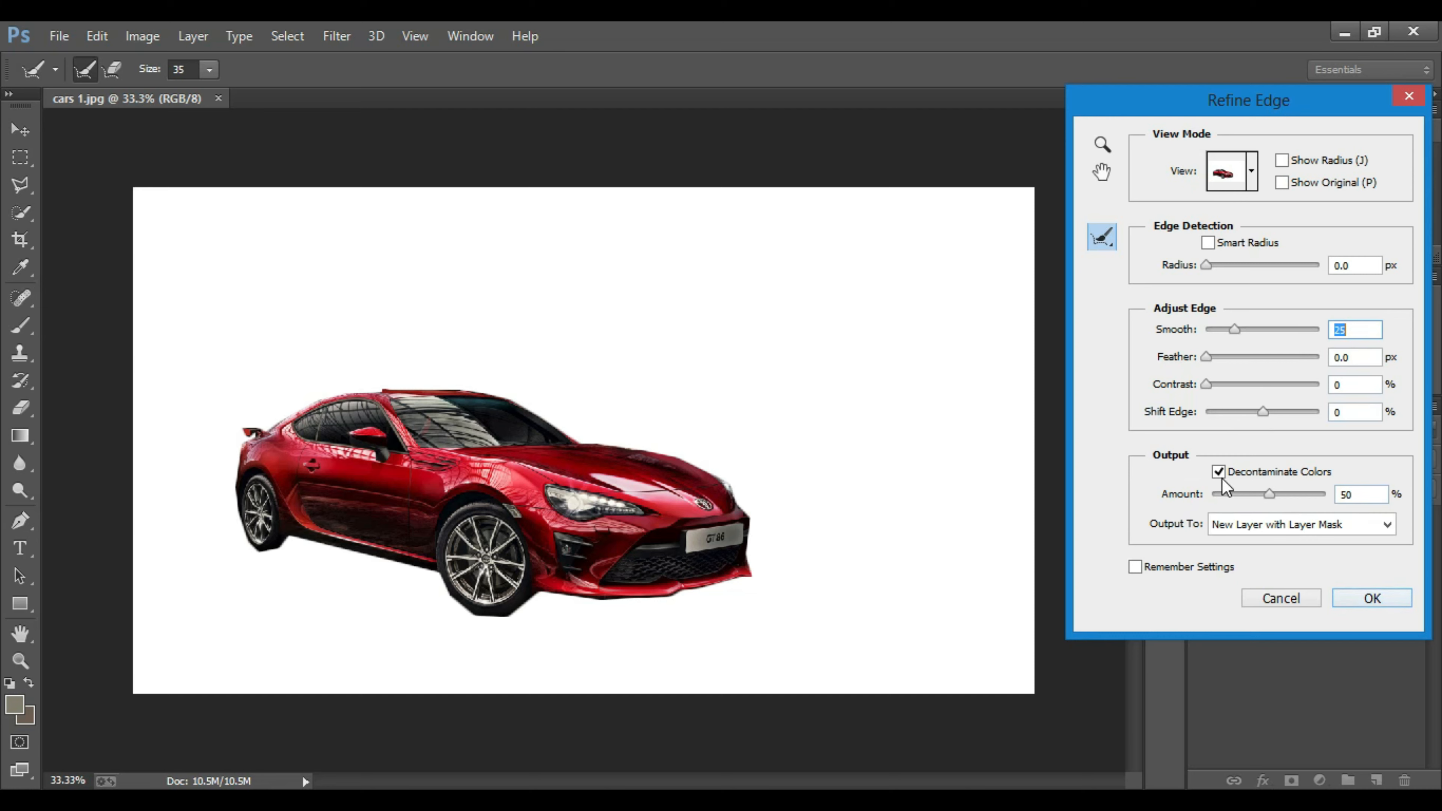
click(1301, 493)
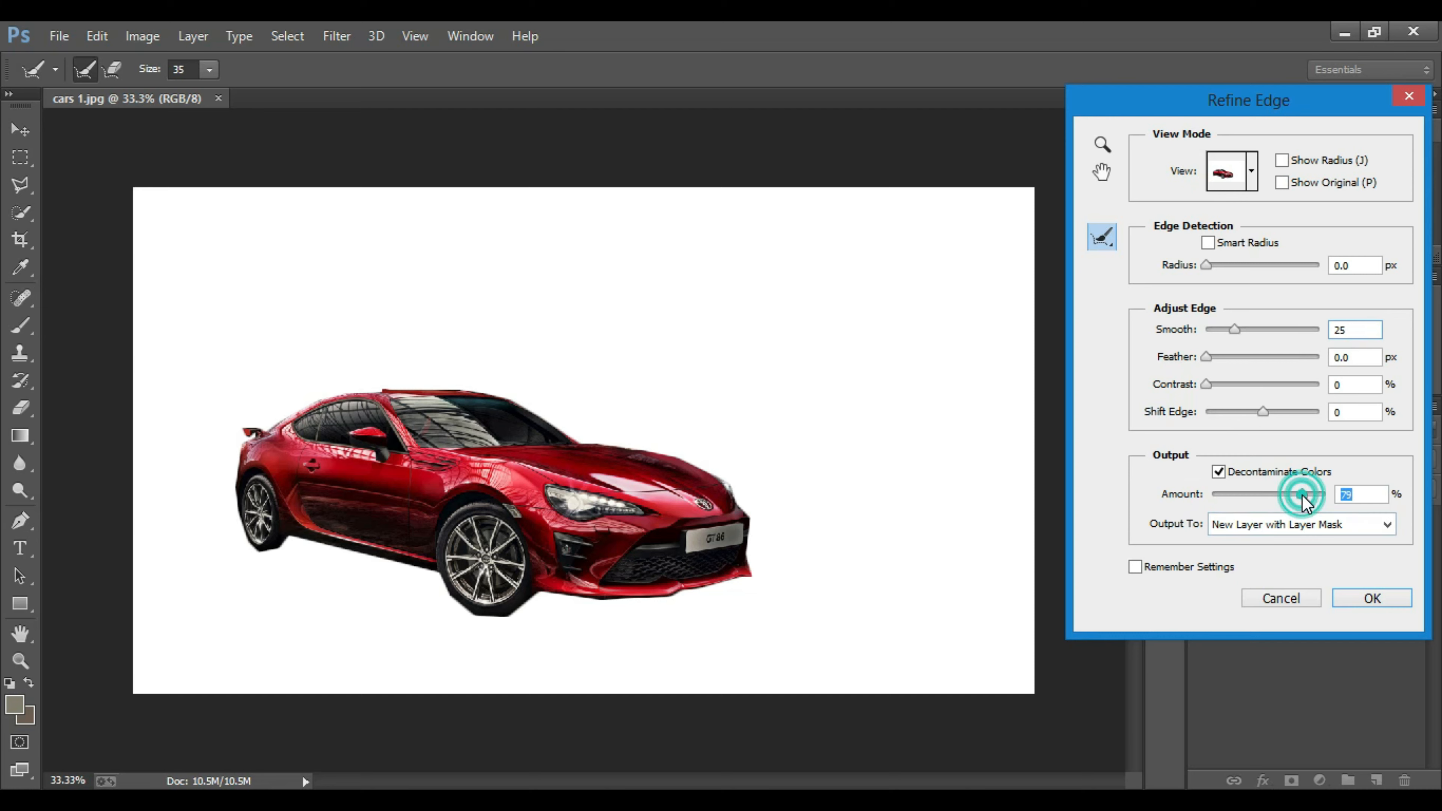
click(1388, 600)
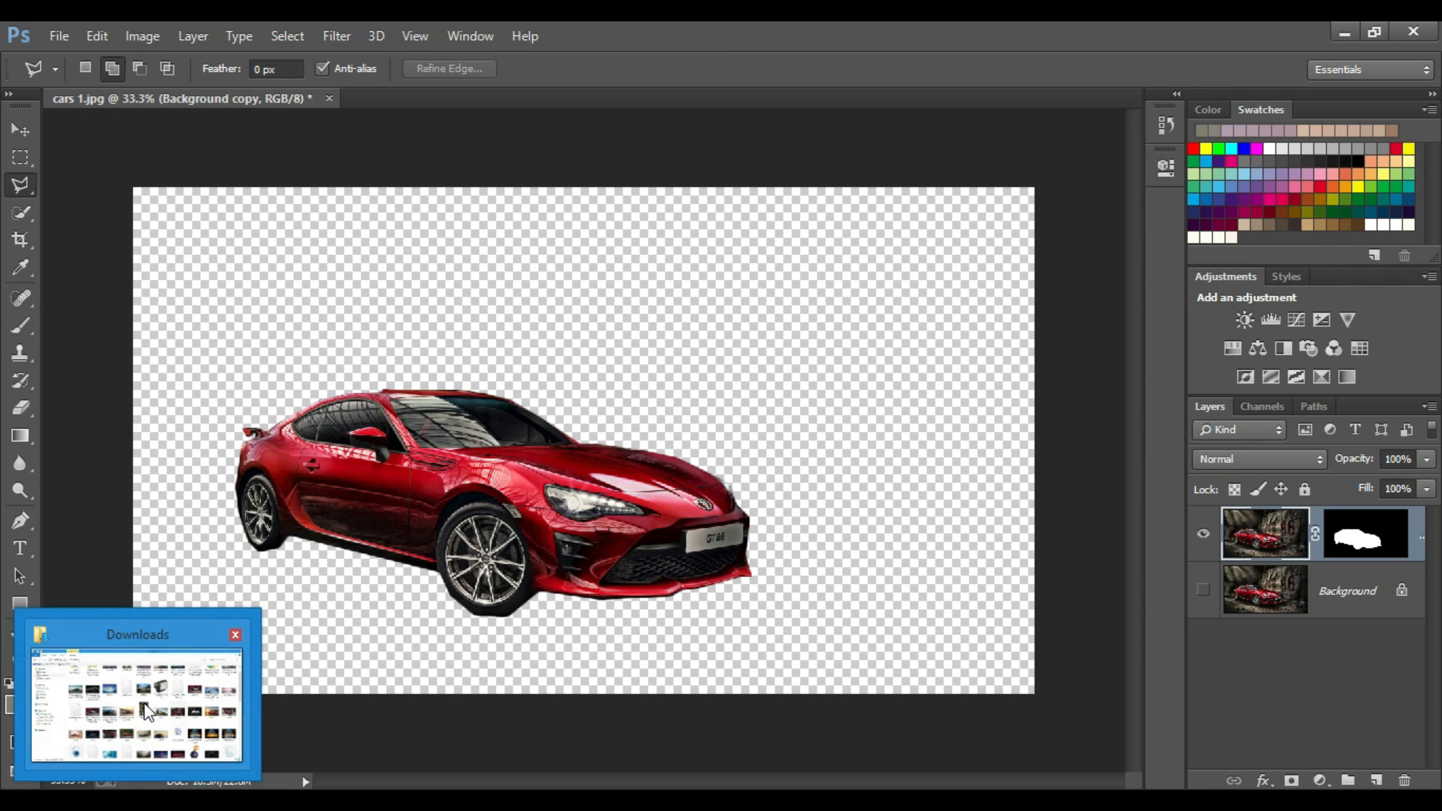
Find the land image in the Downloads folder and open it as a separate Photoshop document
click(139, 704)
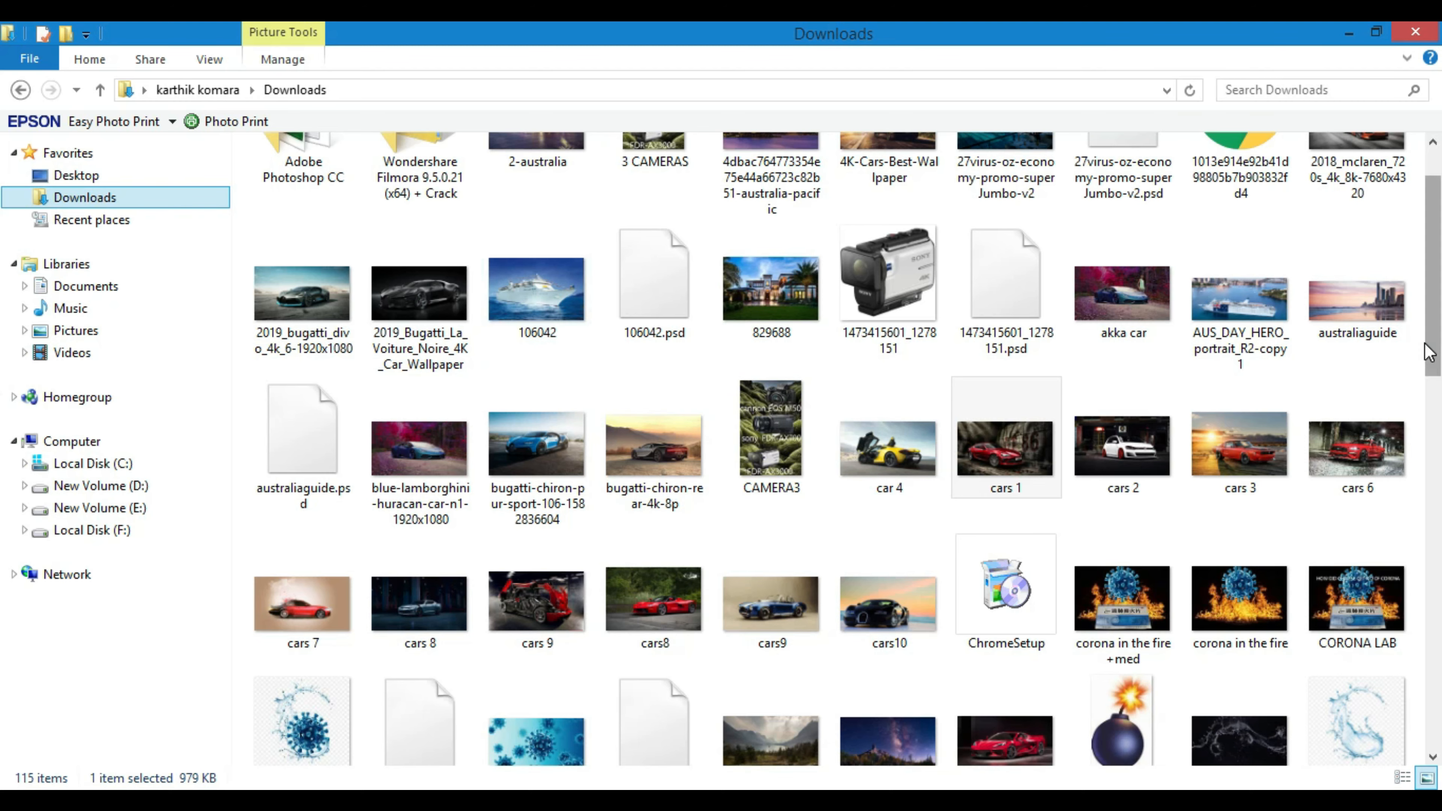
scroll(6, 363, down, 5)
scroll(4, 463, up, 6)
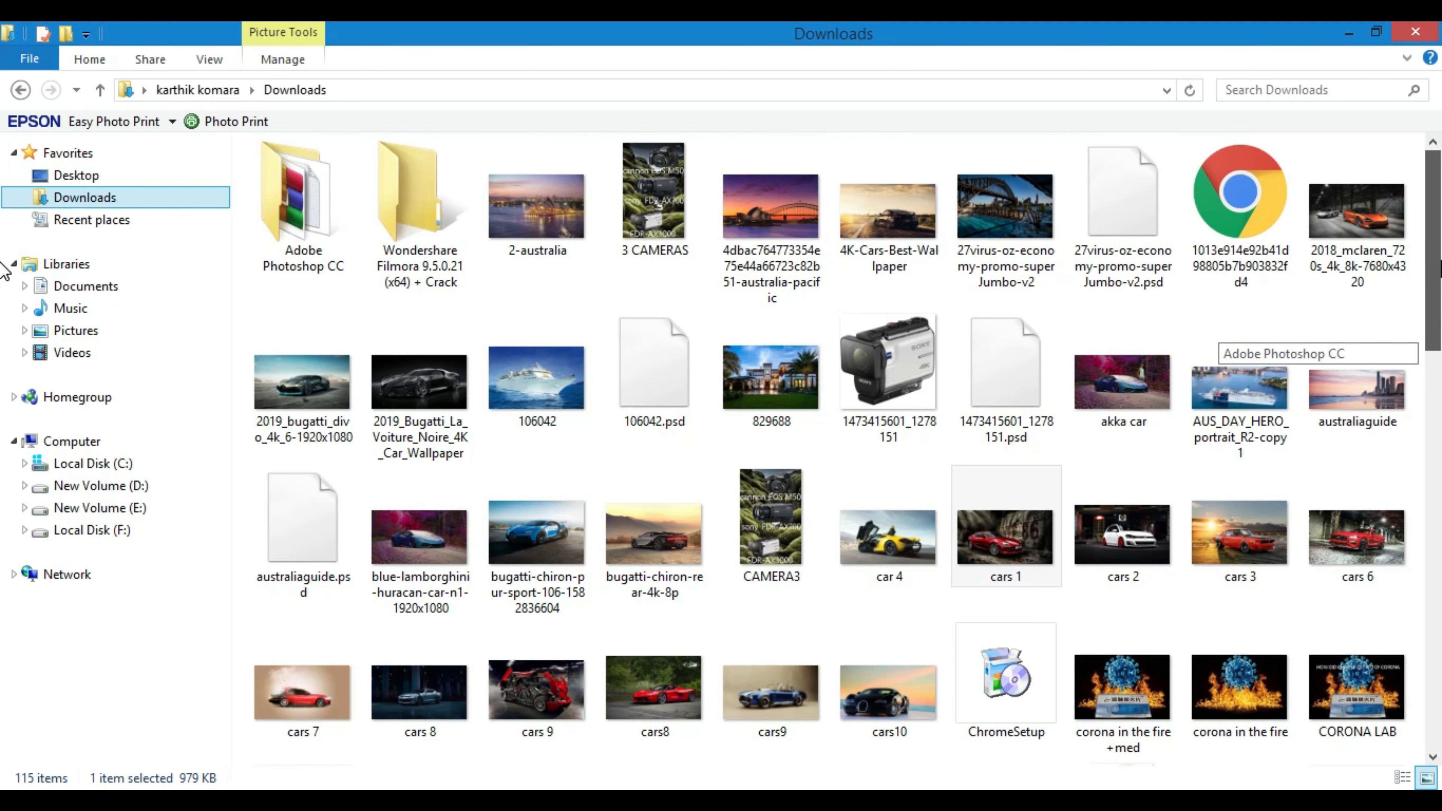
drag(1431, 294, 1426, 575)
scroll(1221, 227, down, 7)
scroll(1204, 284, up, 9)
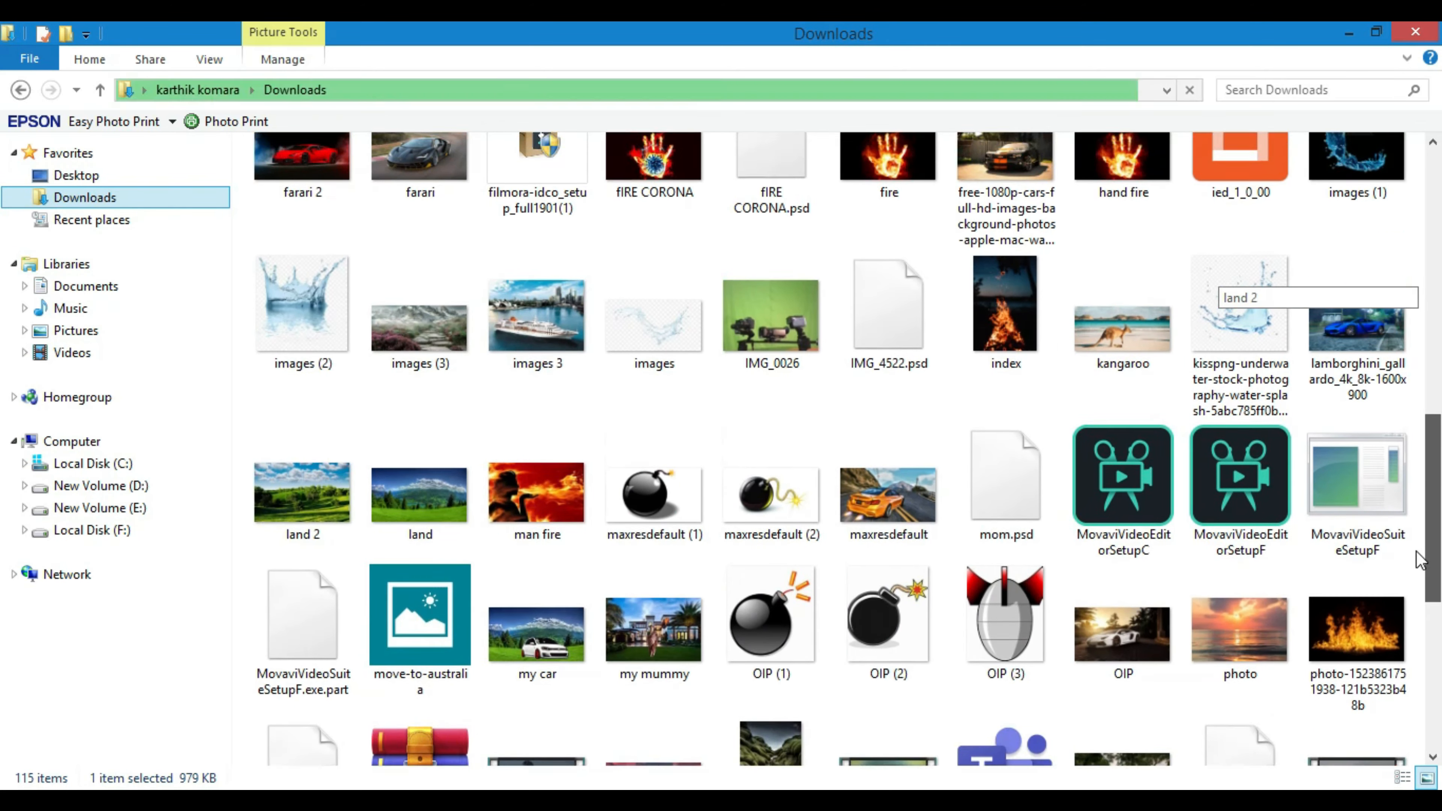
drag(458, 528, 364, 91)
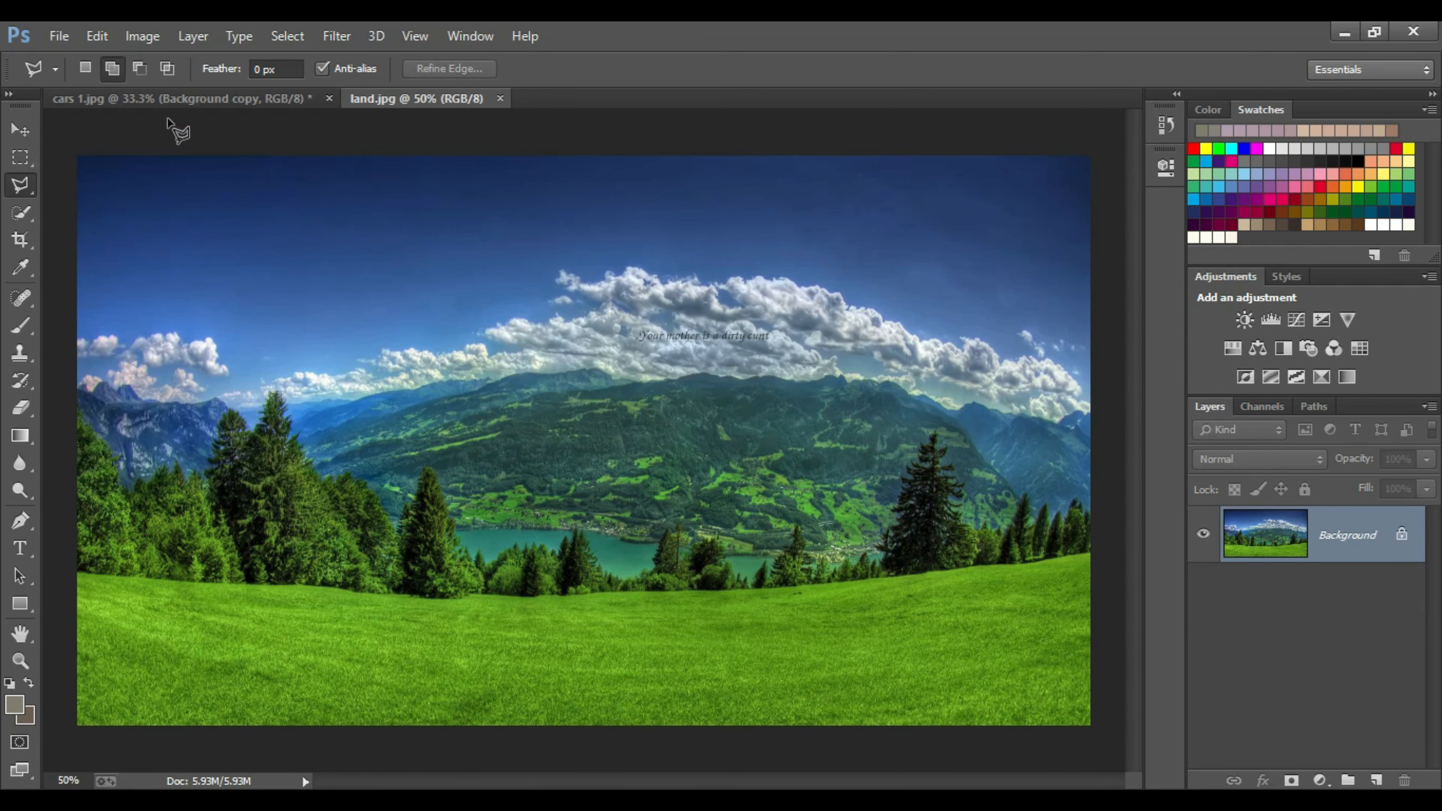
Bring the cut-out car from cars 1.jpg into land.jpg with the Move tool and shift it up over the meadow
click(188, 96)
click(374, 96)
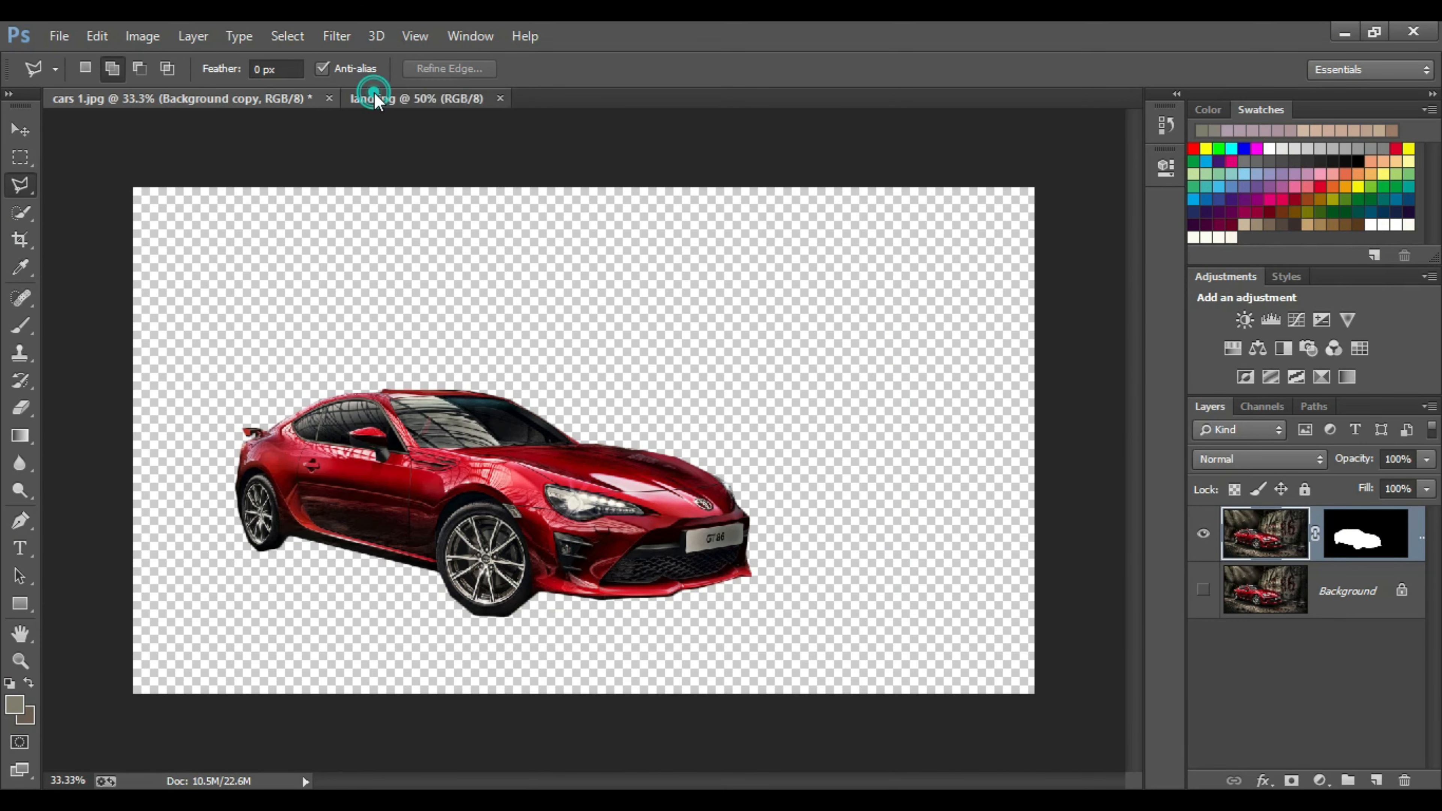
click(201, 97)
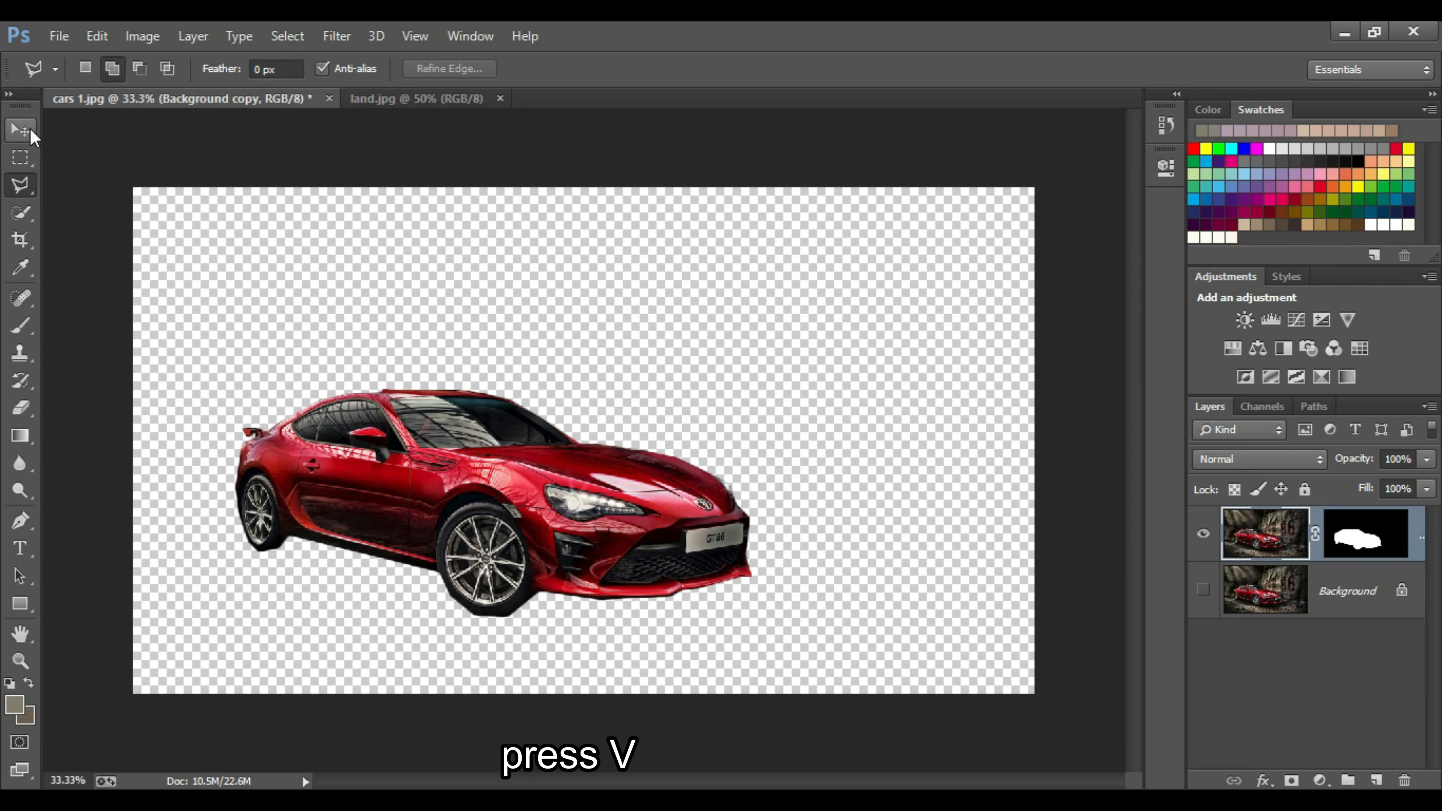
click(20, 131)
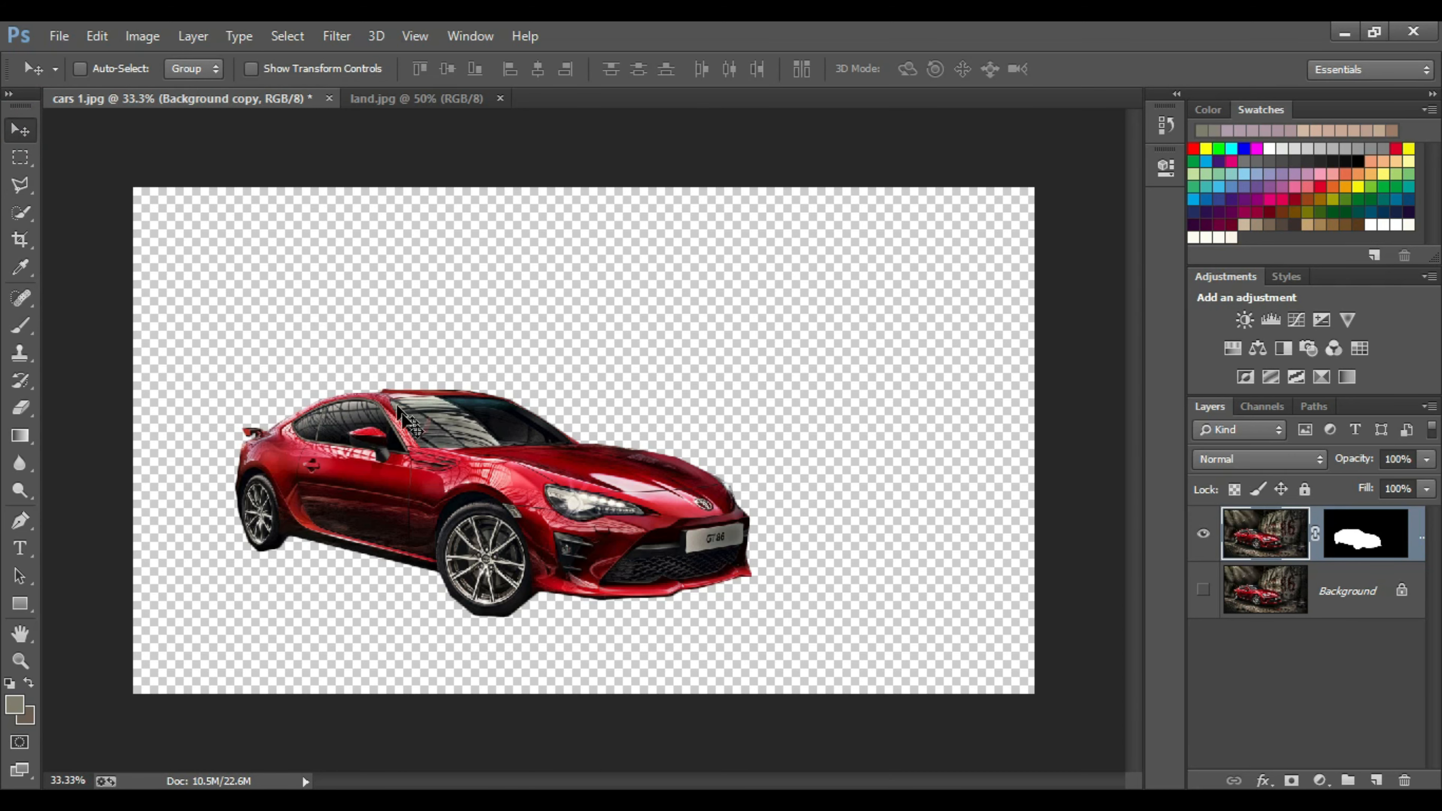
drag(458, 482, 604, 527)
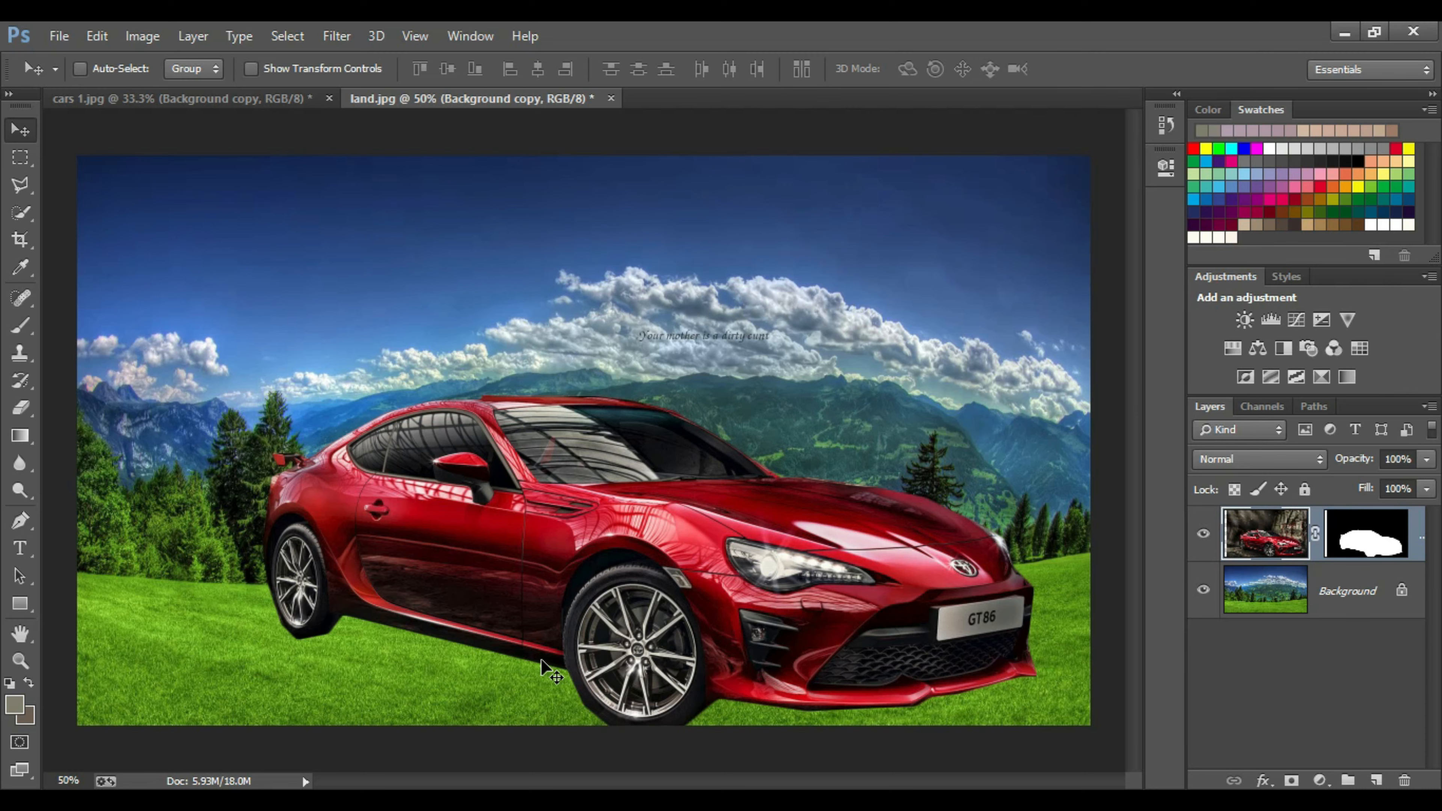
drag(622, 591, 592, 516)
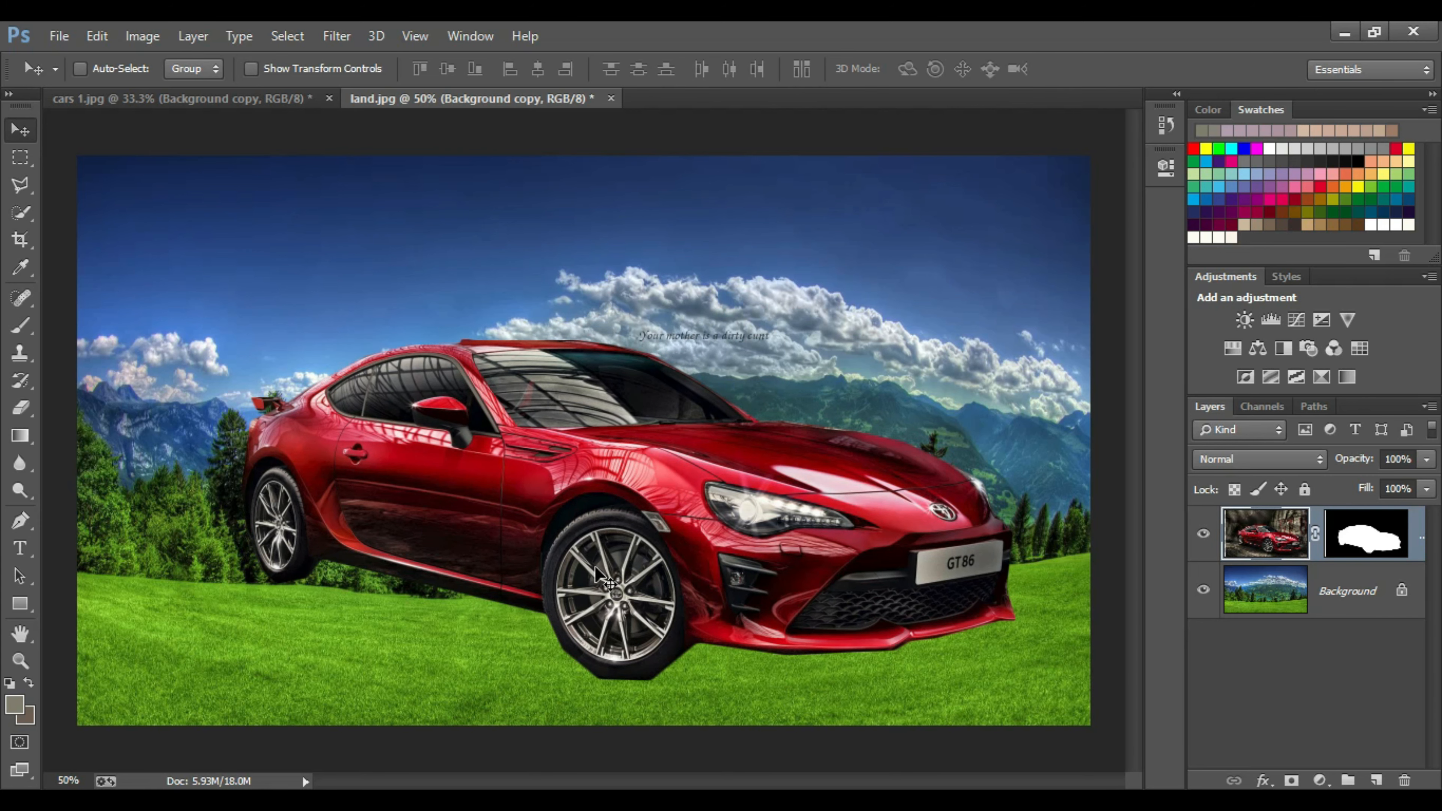
Scale the car down with Free Transform to about 64% width and 58% height and place it low on the meadow's left side
key(ctrl+t)
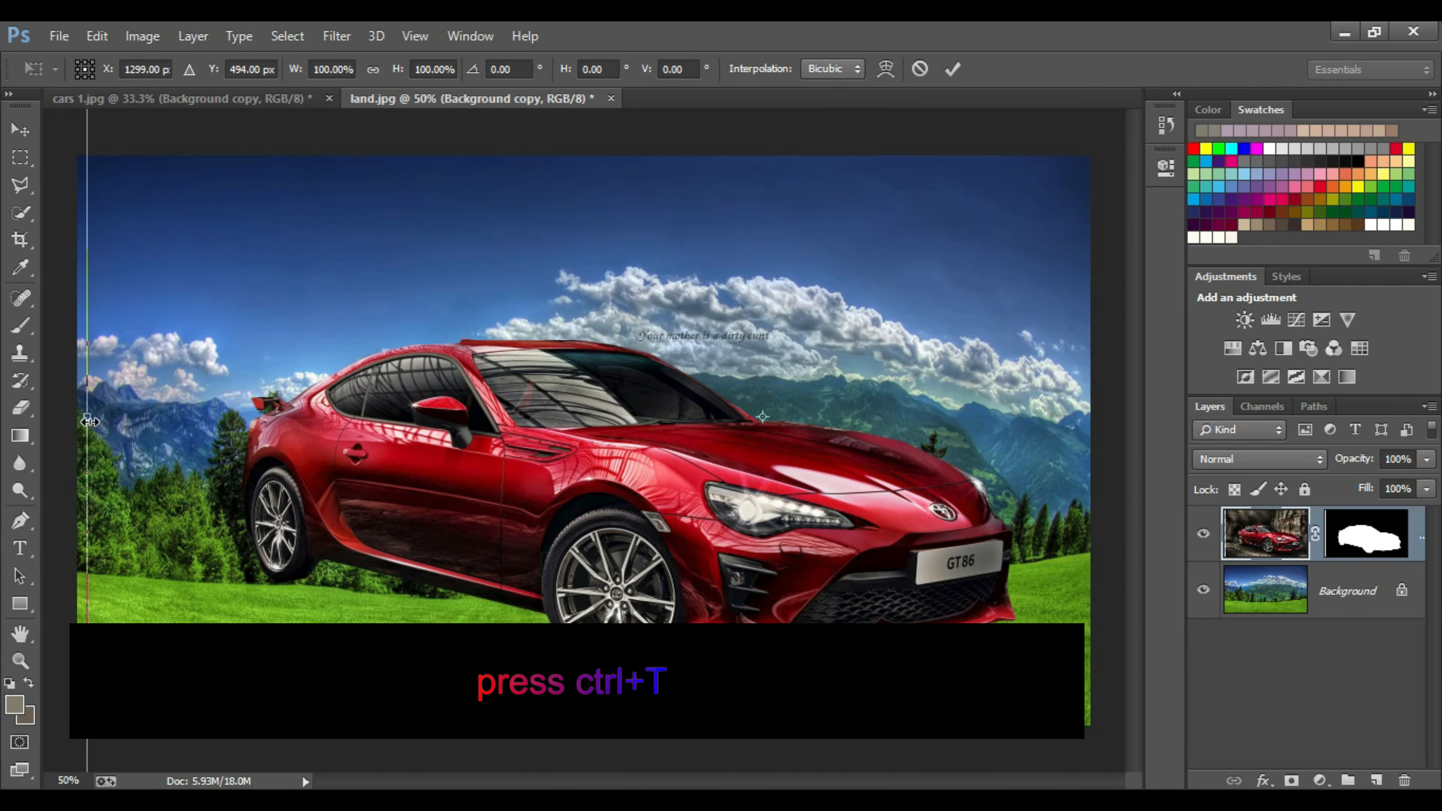
drag(91, 419, 575, 460)
drag(609, 587, 193, 436)
drag(705, 695, 694, 376)
drag(606, 316, 477, 717)
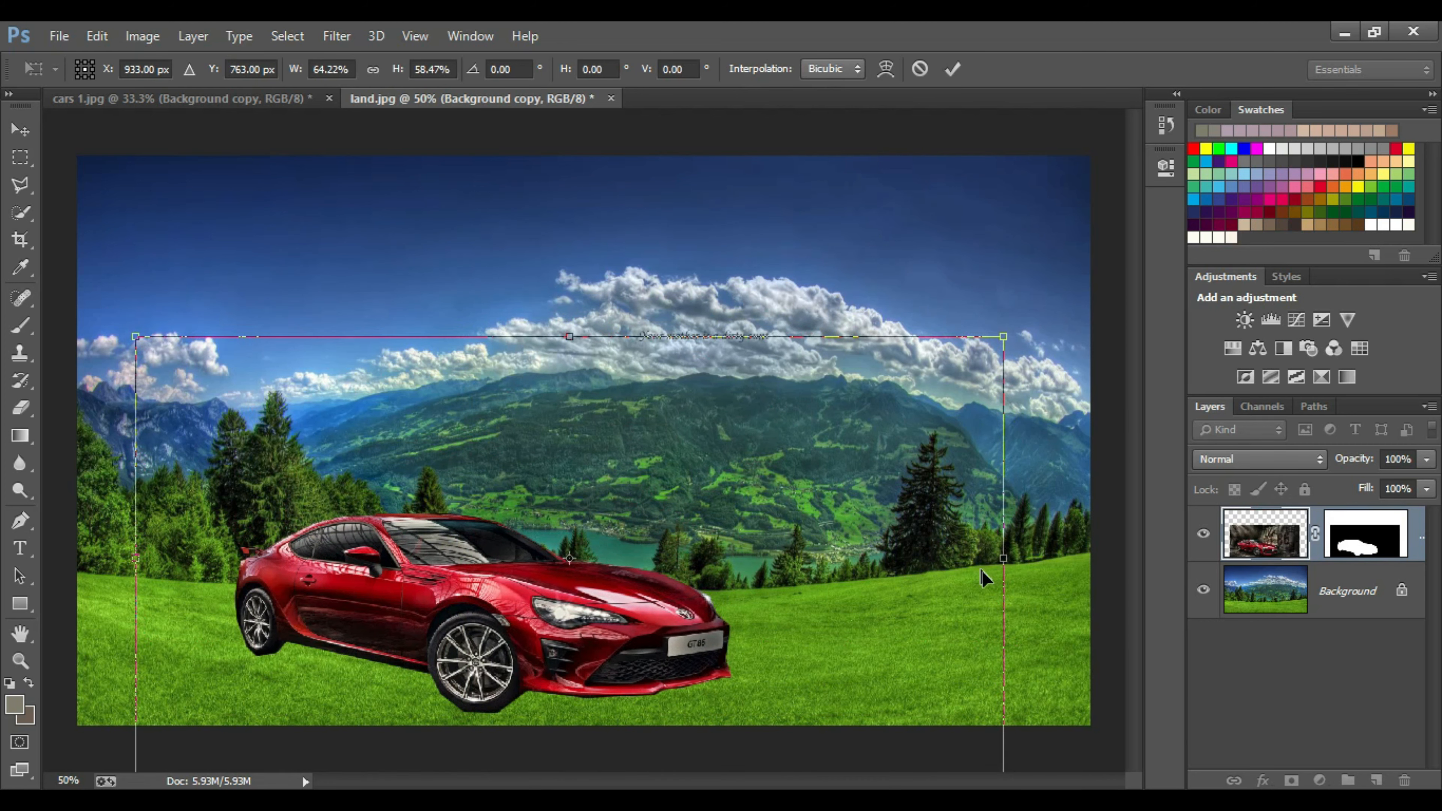
Adjust the car's proportions to about 57.7% width and 61.4% height and move it toward the middle of the meadow
drag(1006, 556, 896, 564)
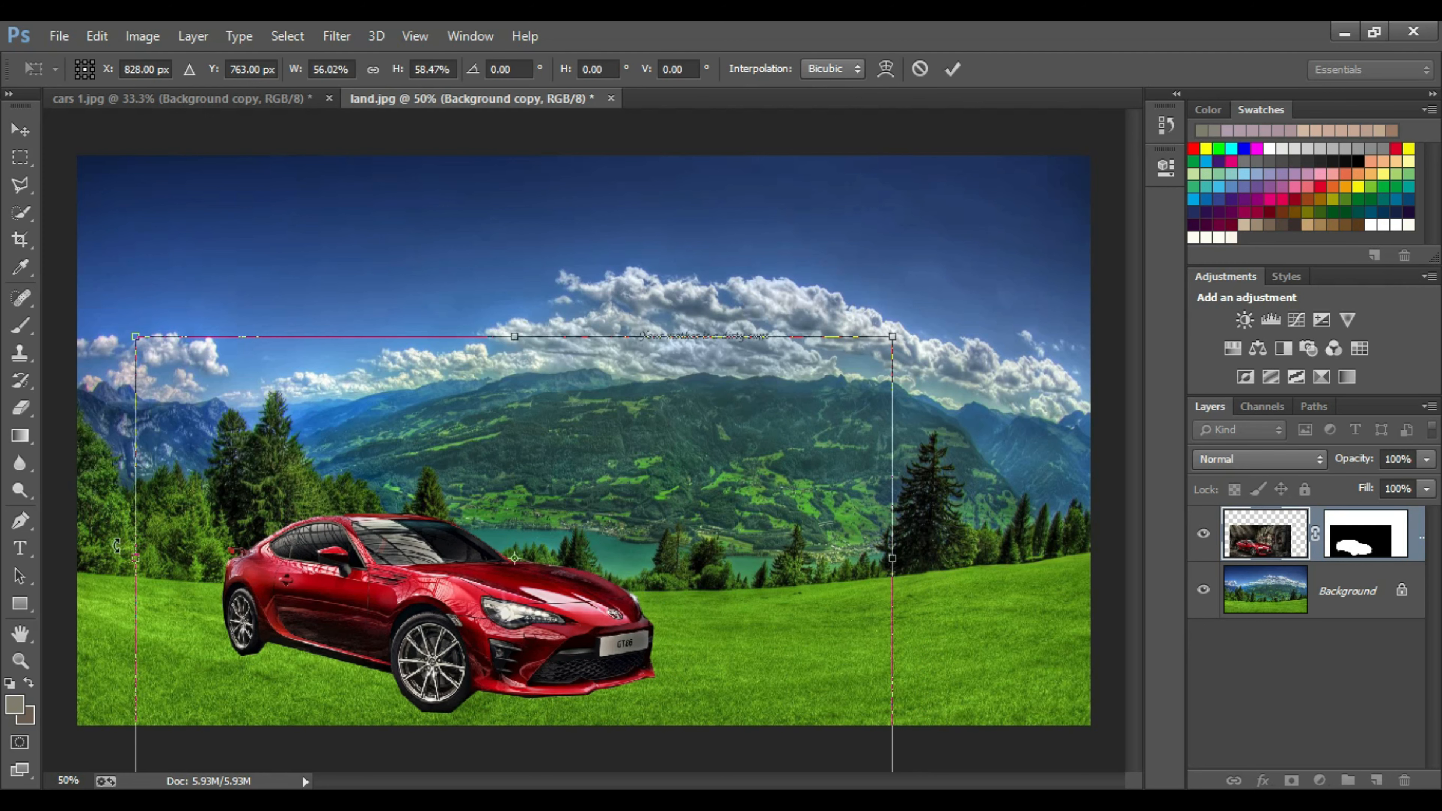
drag(133, 564, 112, 557)
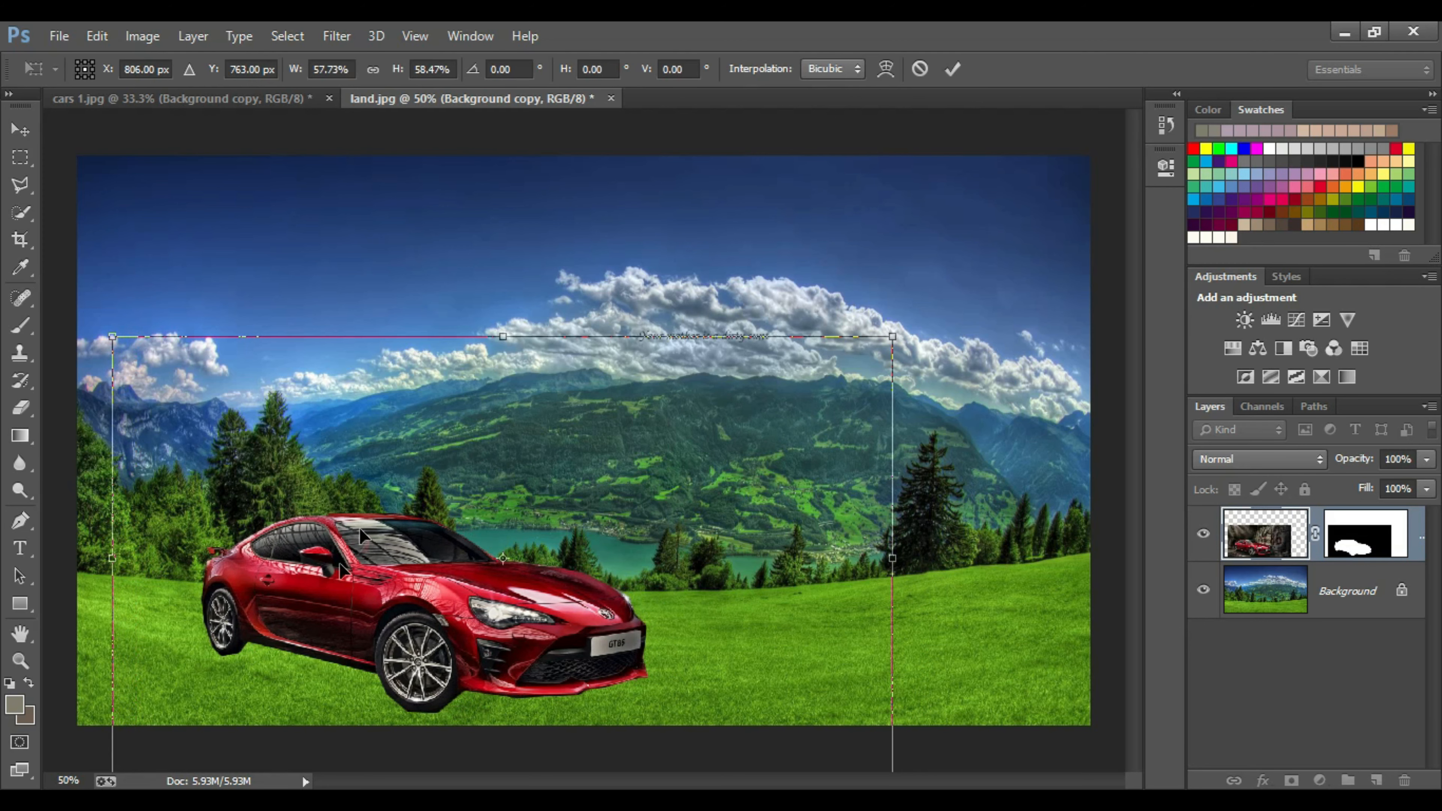
drag(503, 336, 503, 313)
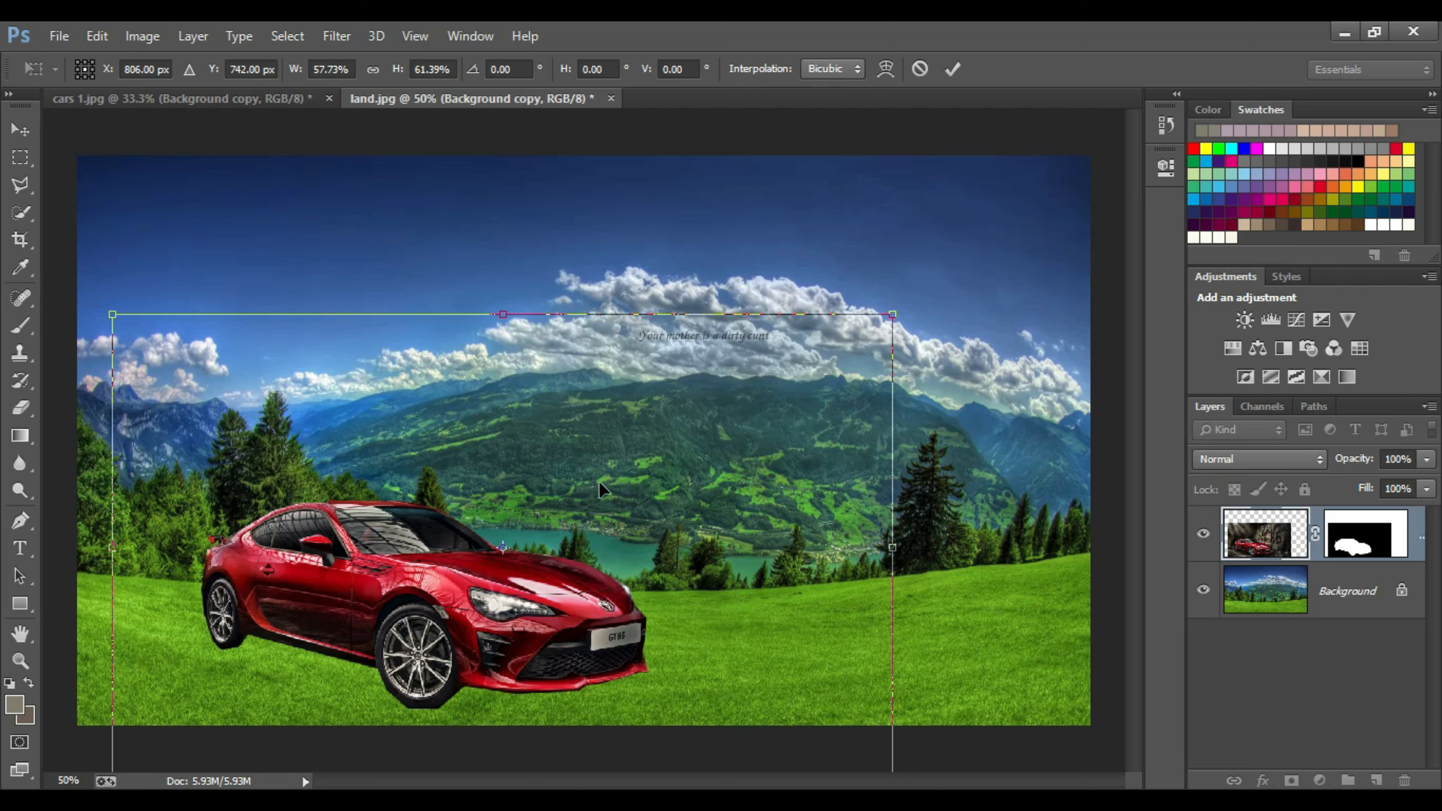
drag(728, 528, 863, 514)
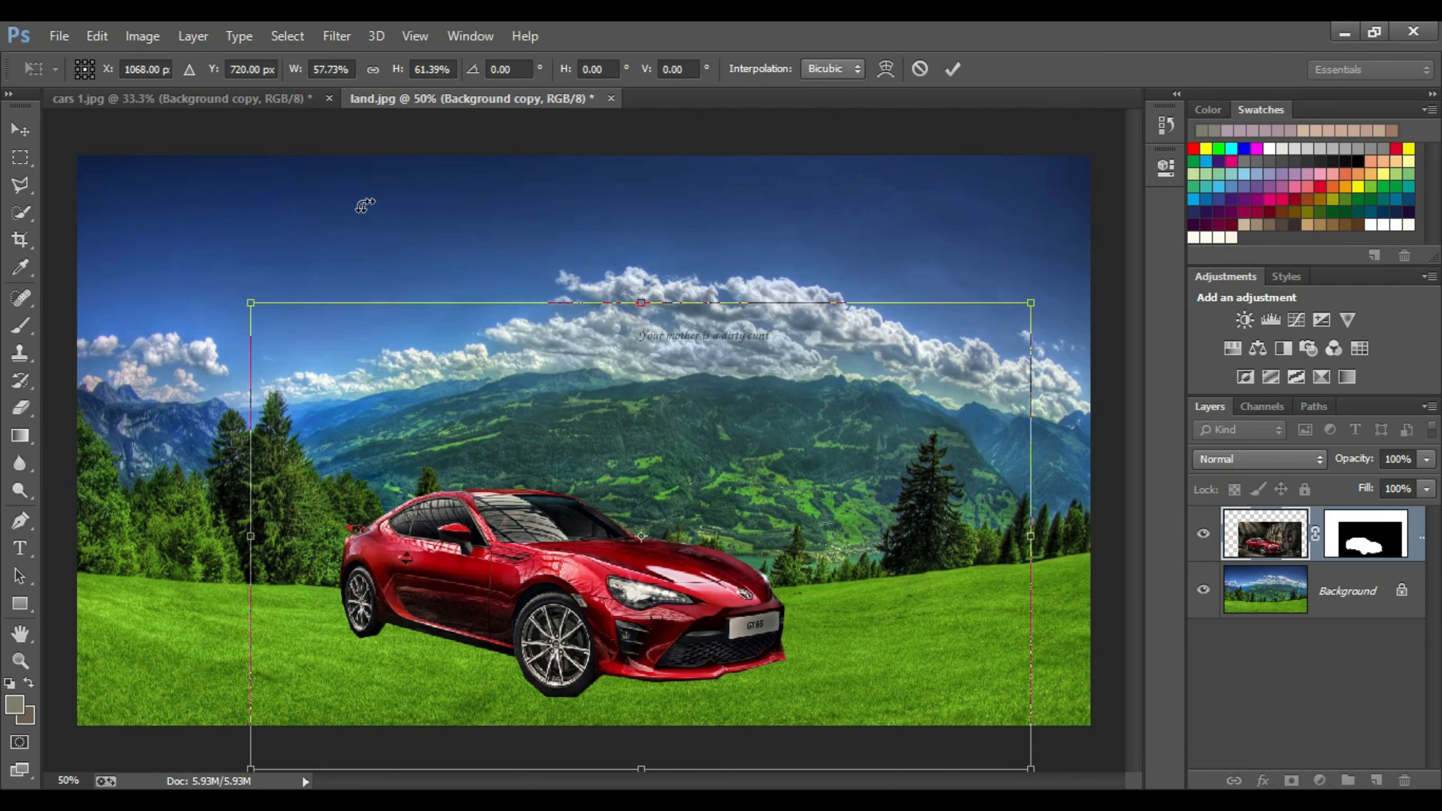
Start saving the composite under a new name, applying the pending transformation, and choose JPEG as the file format
click(63, 36)
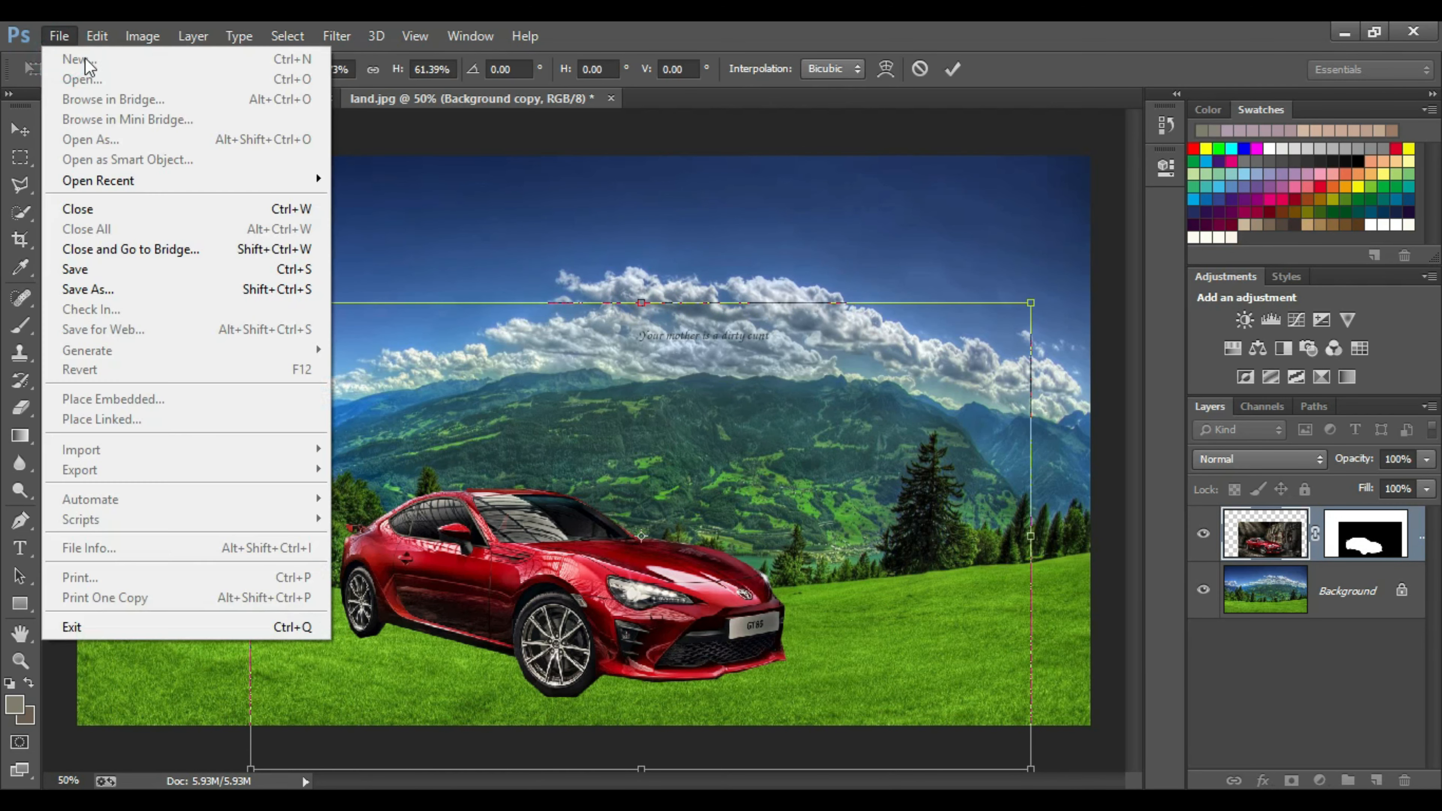
click(106, 294)
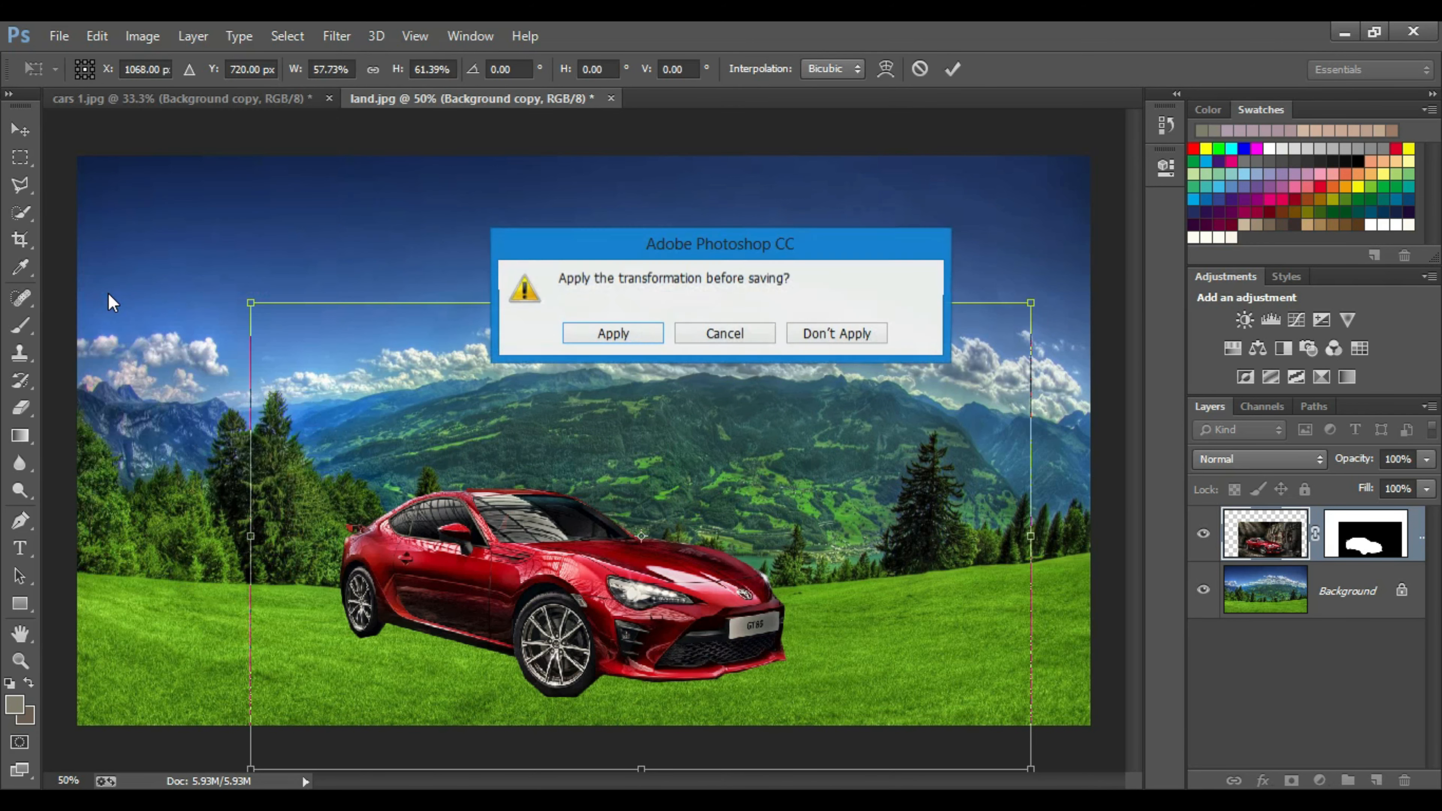
click(620, 332)
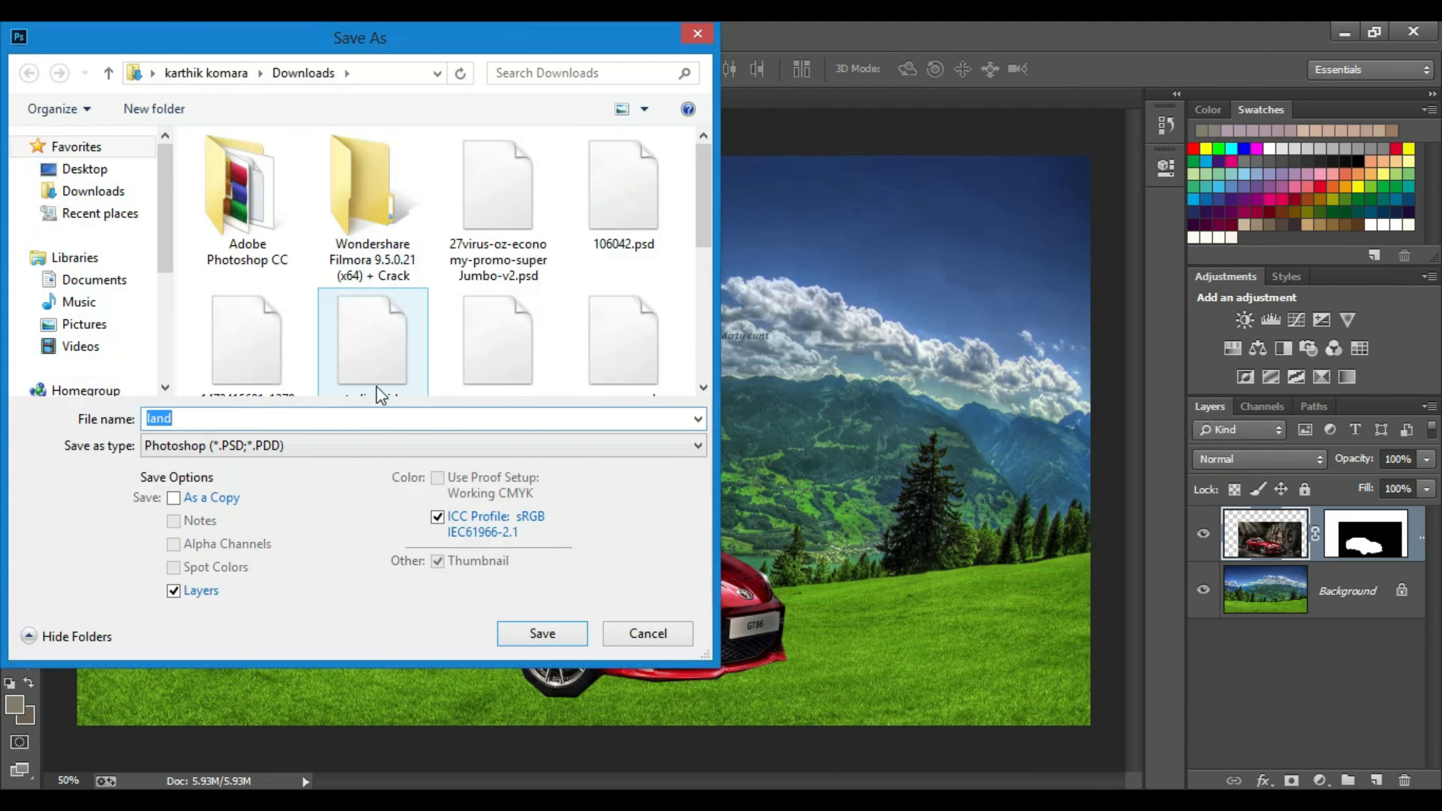
click(691, 447)
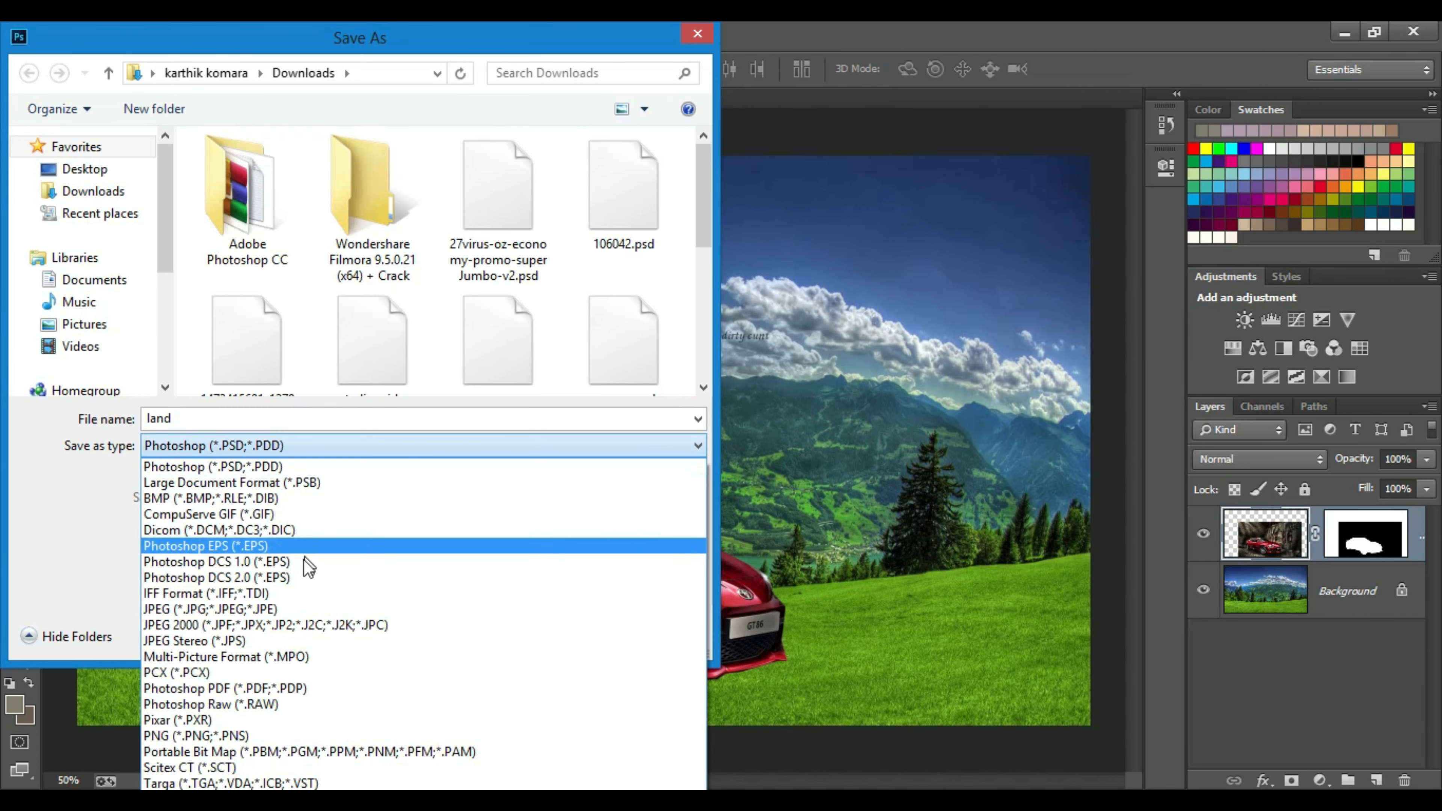
click(281, 607)
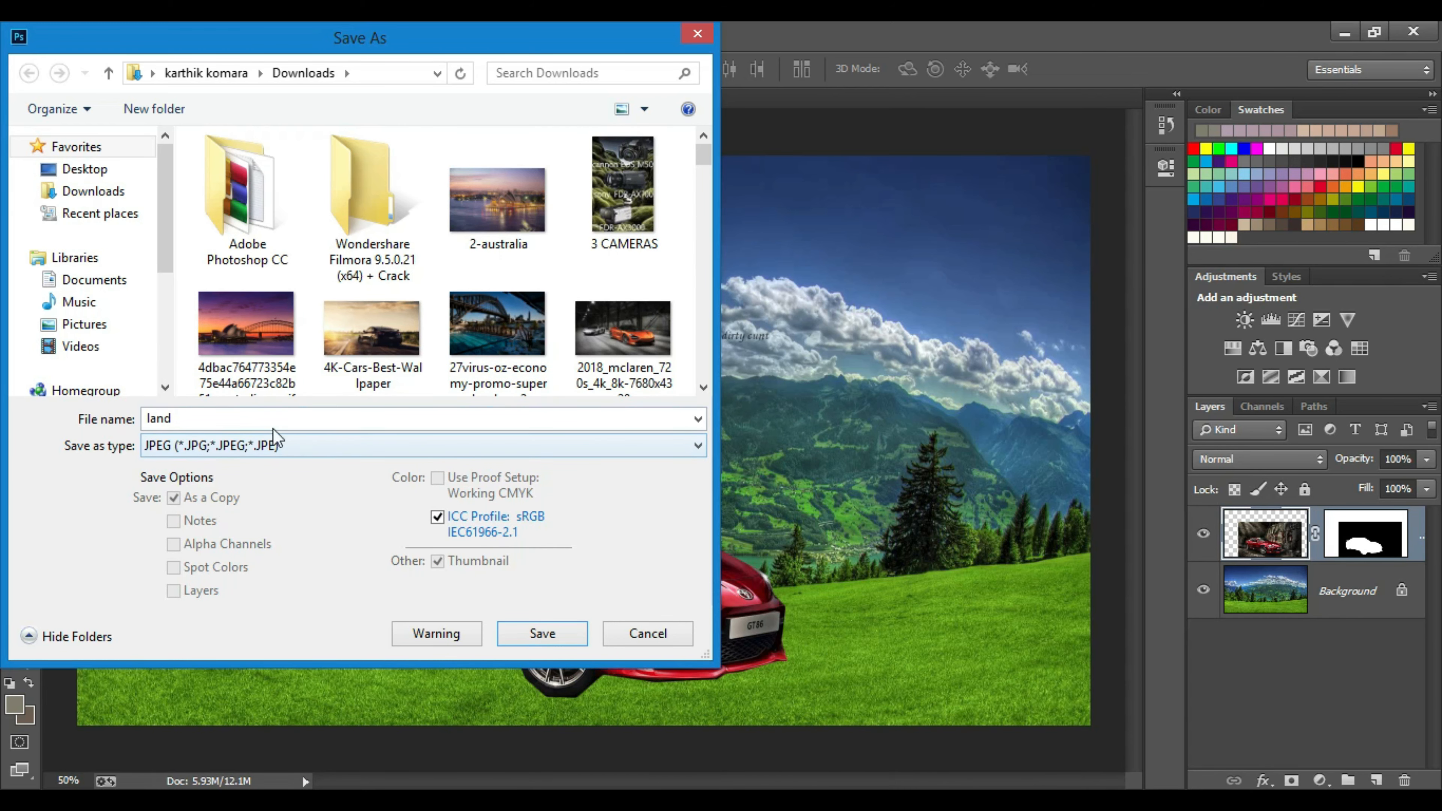
Try to save the JPEG as "my car" in Downloads, declining to replace the existing file
double_click(223, 414)
key(BackSpace)
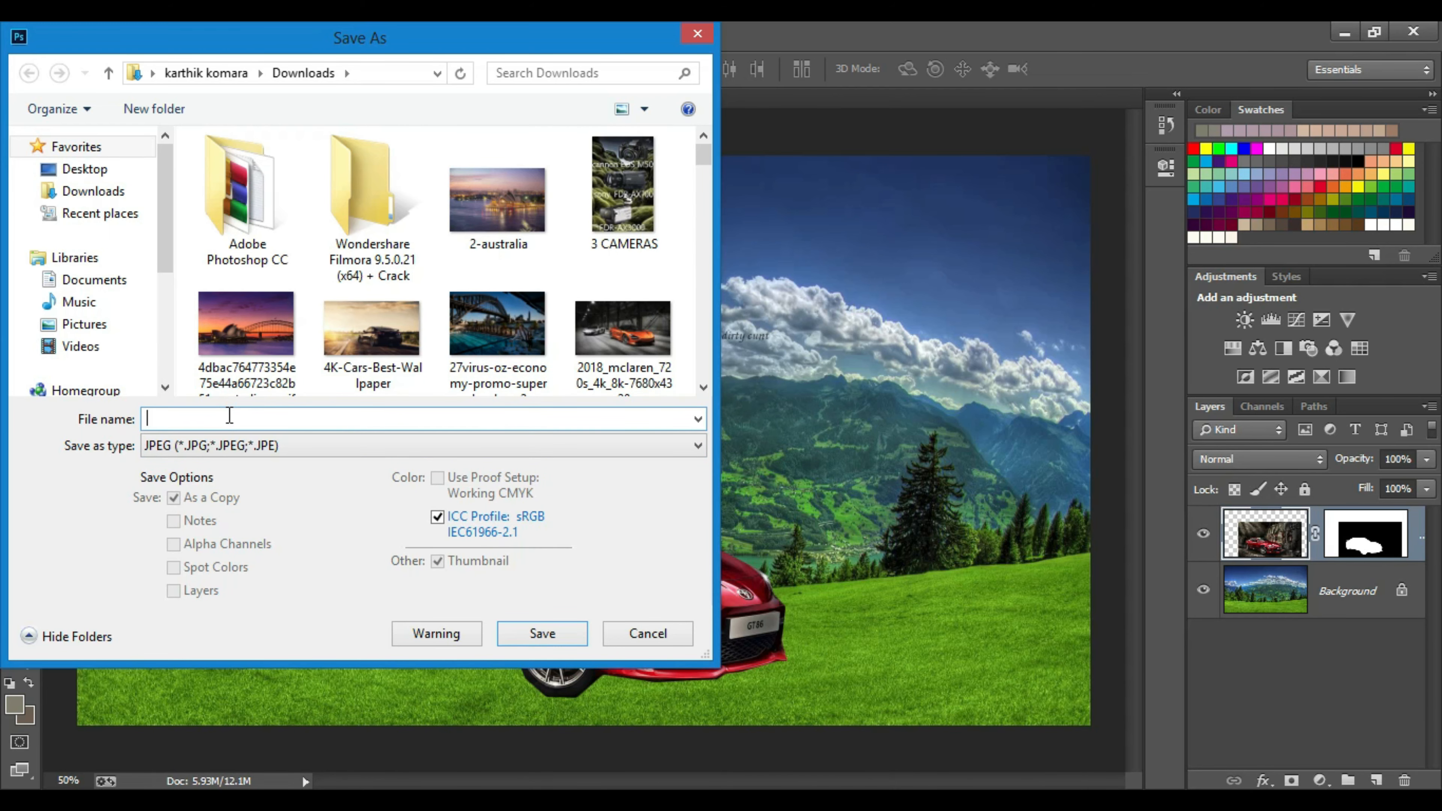
text(my car)
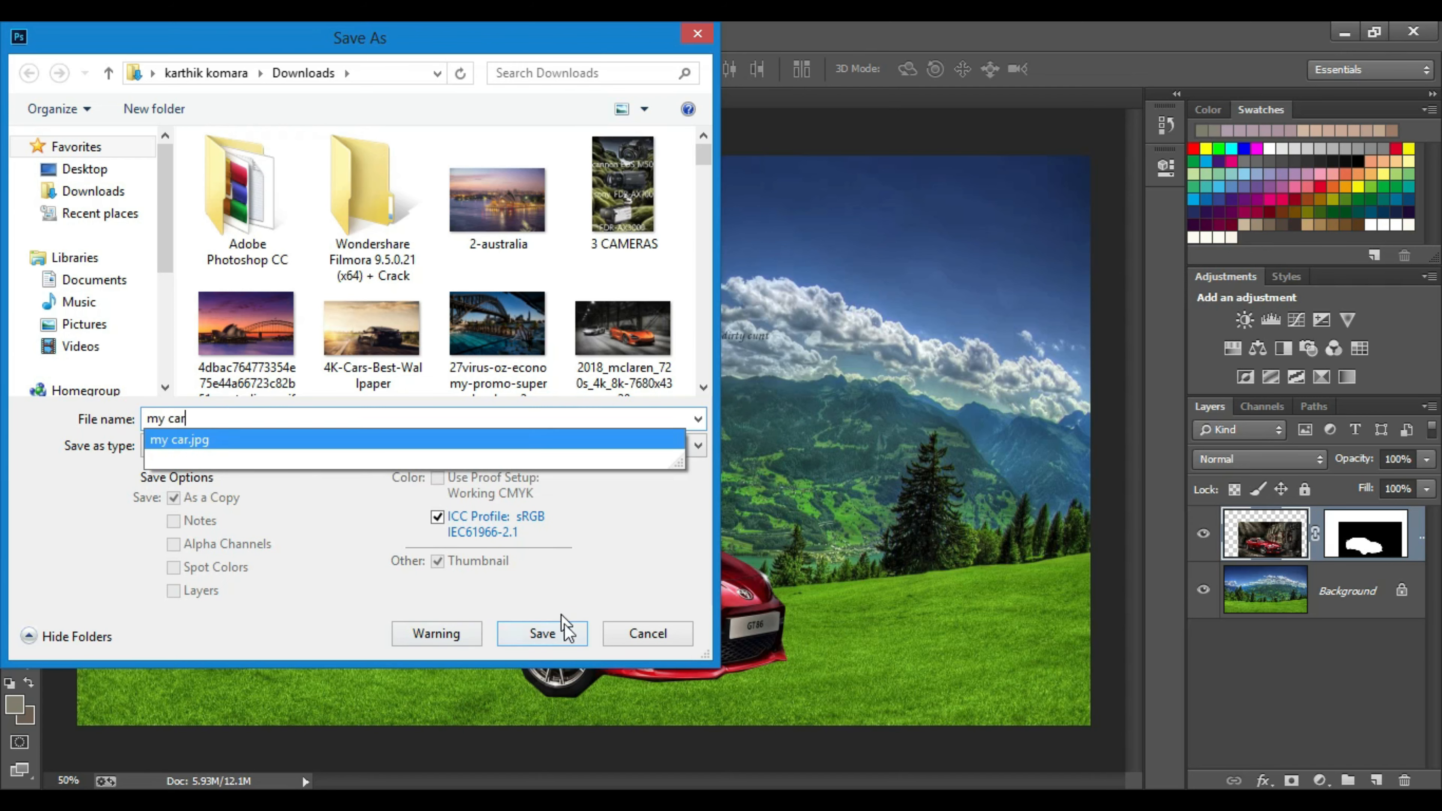
click(568, 634)
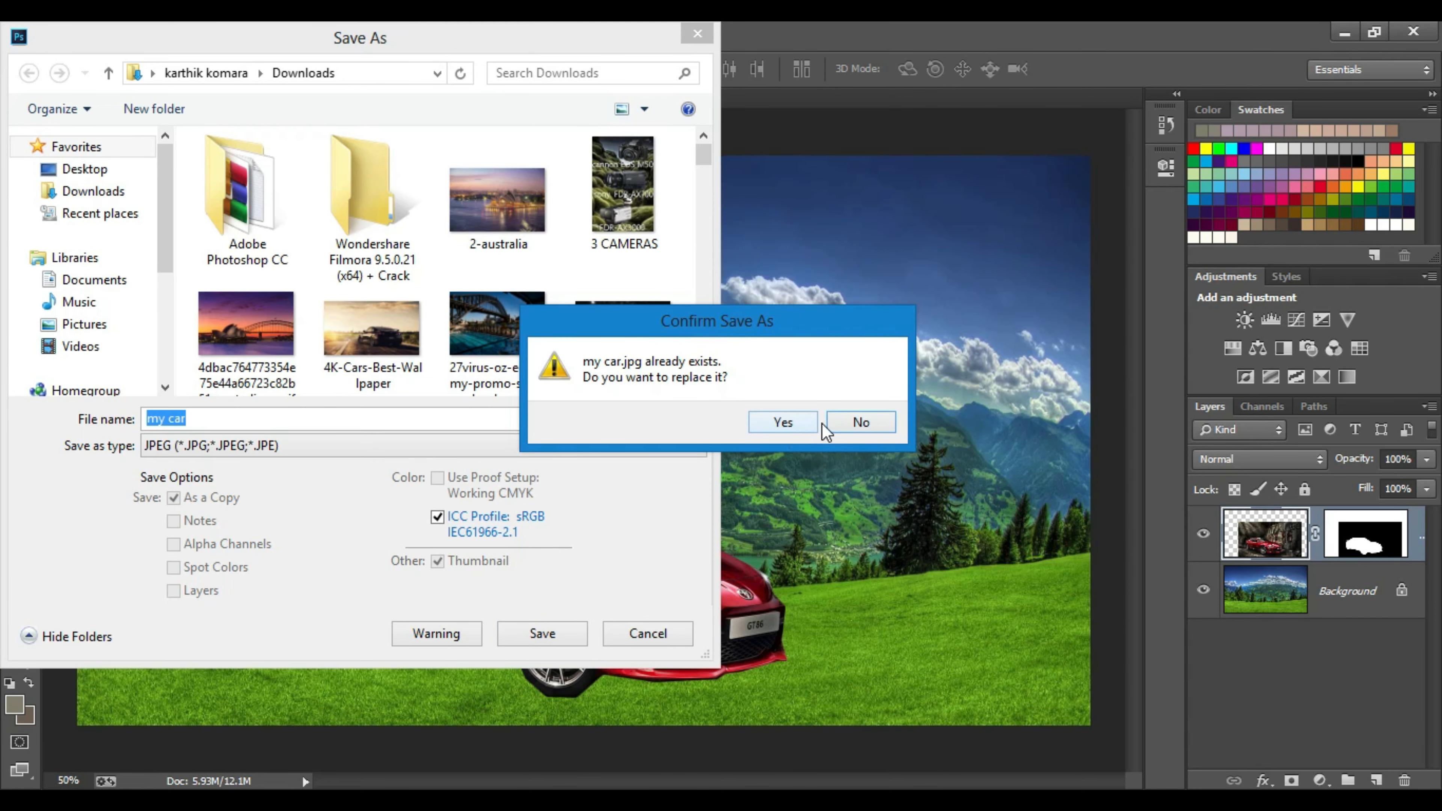
click(854, 422)
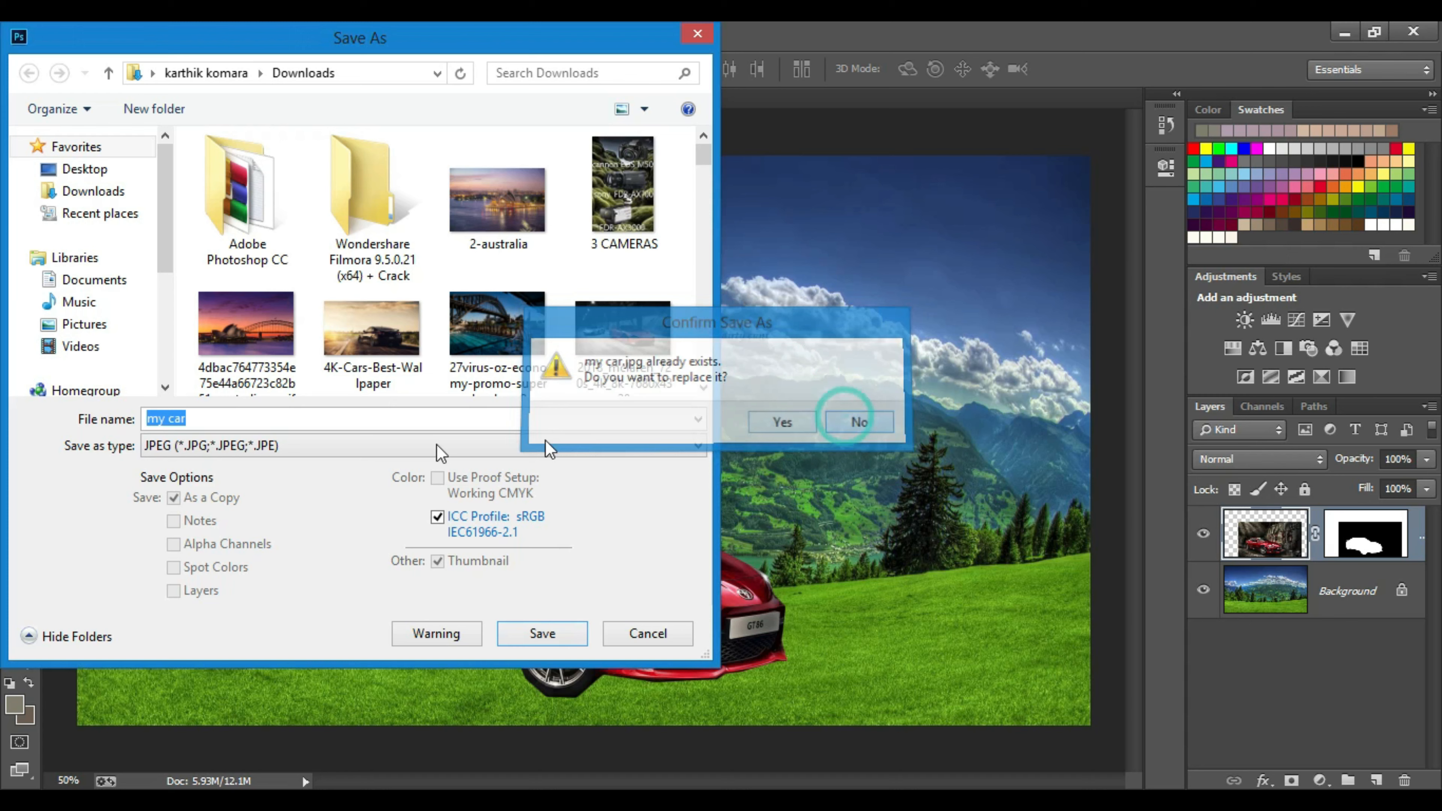
Save the JPEG in Downloads as "car" with Maximum quality 12 and the Progressive format option with 3 scans
click(318, 420)
key(BackSpace)
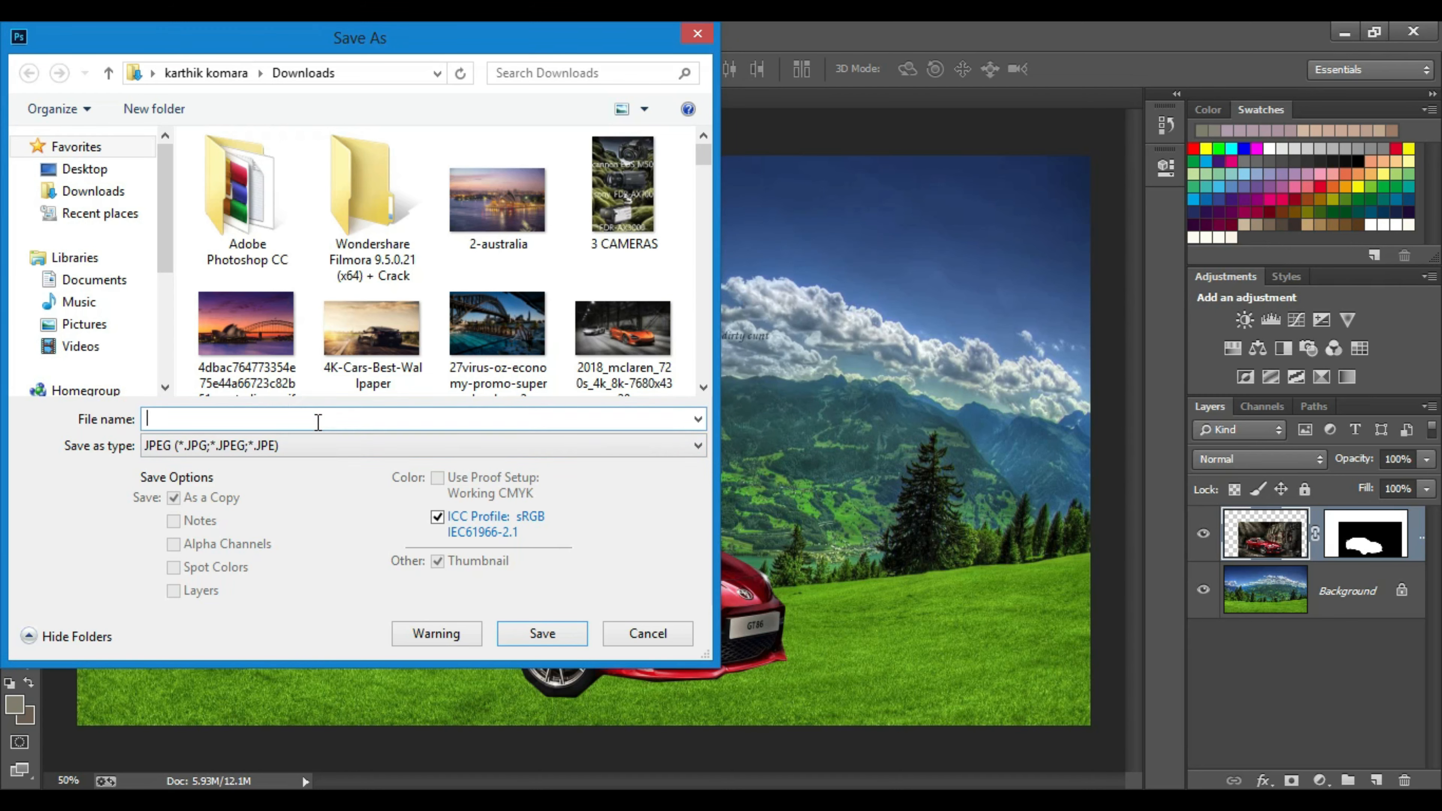
text(car)
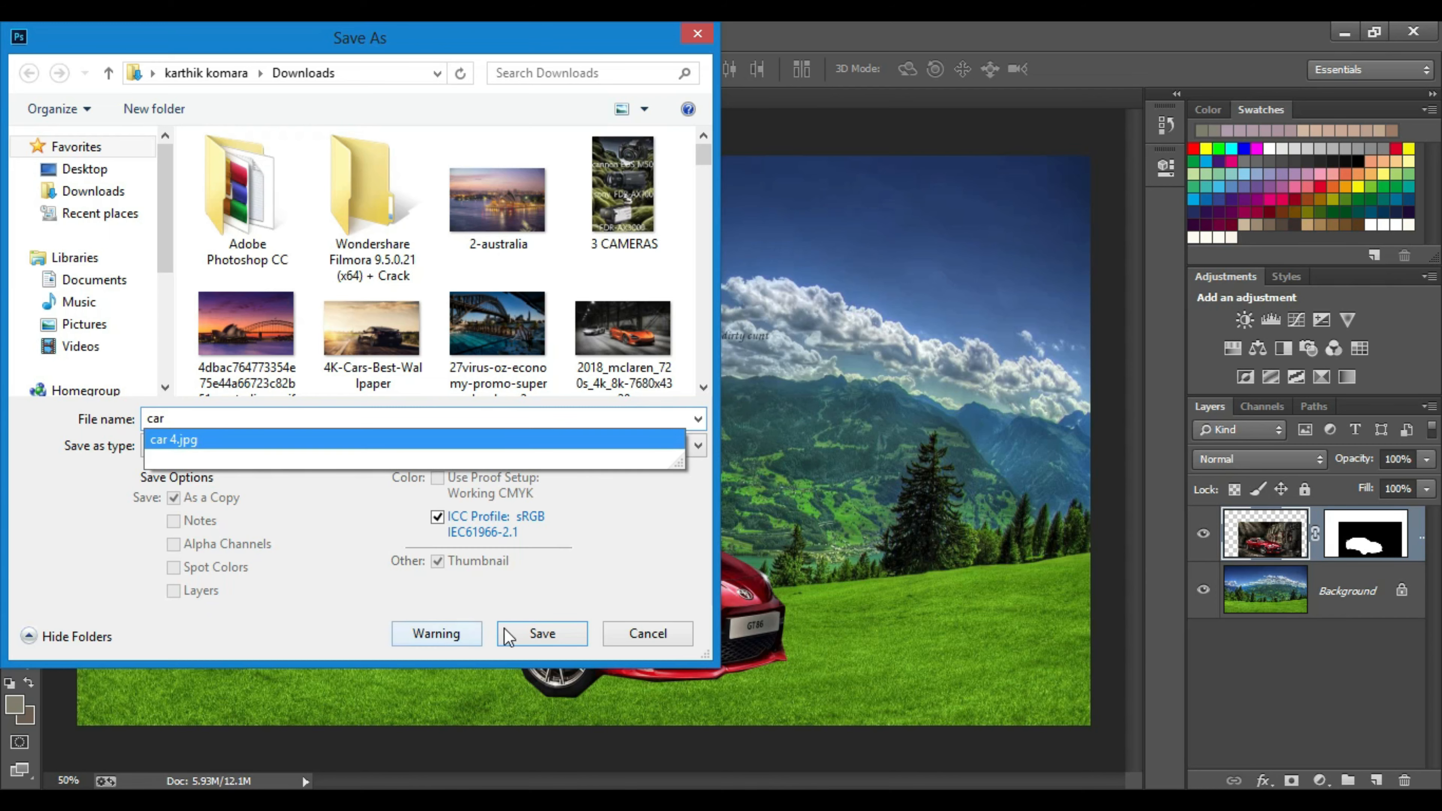
click(529, 630)
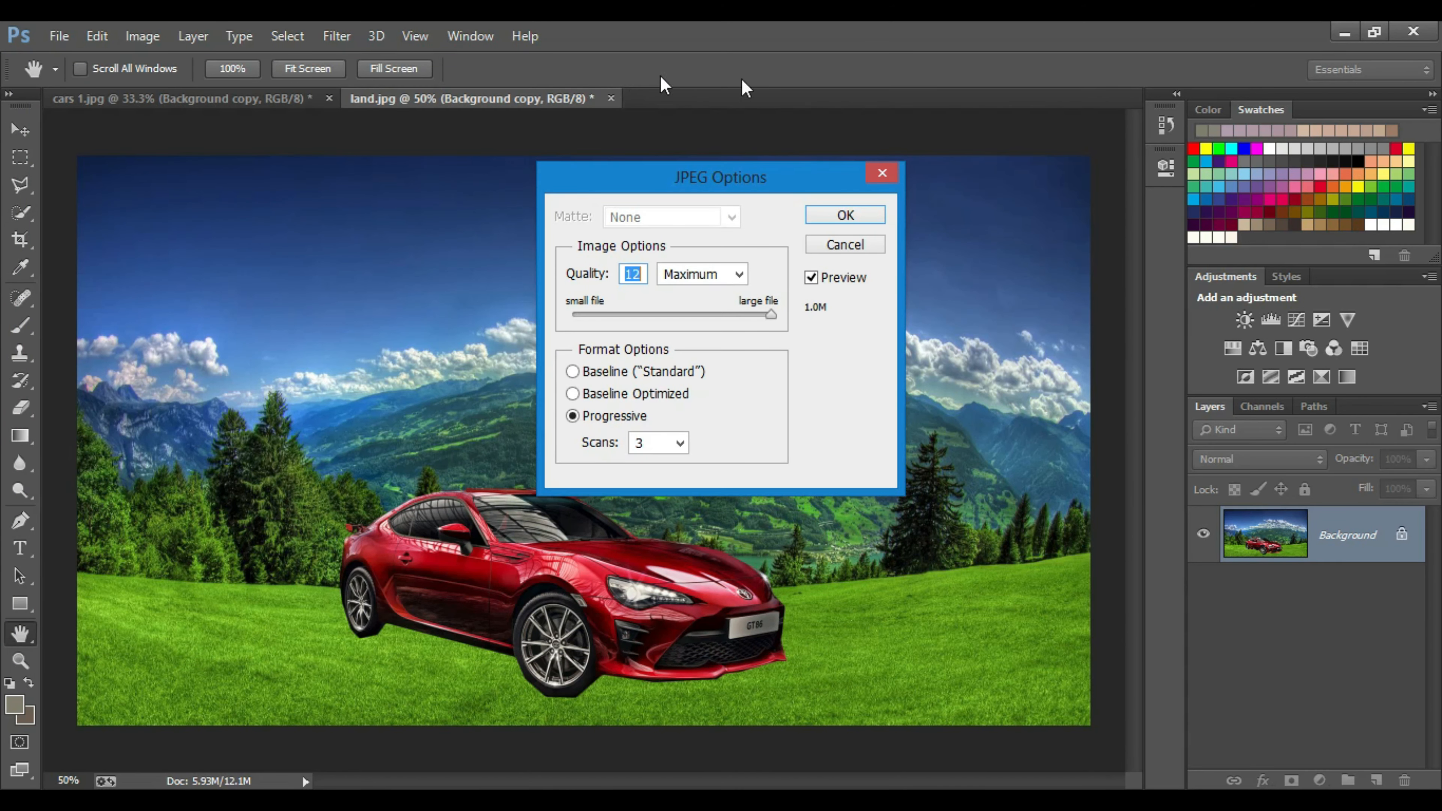
click(867, 216)
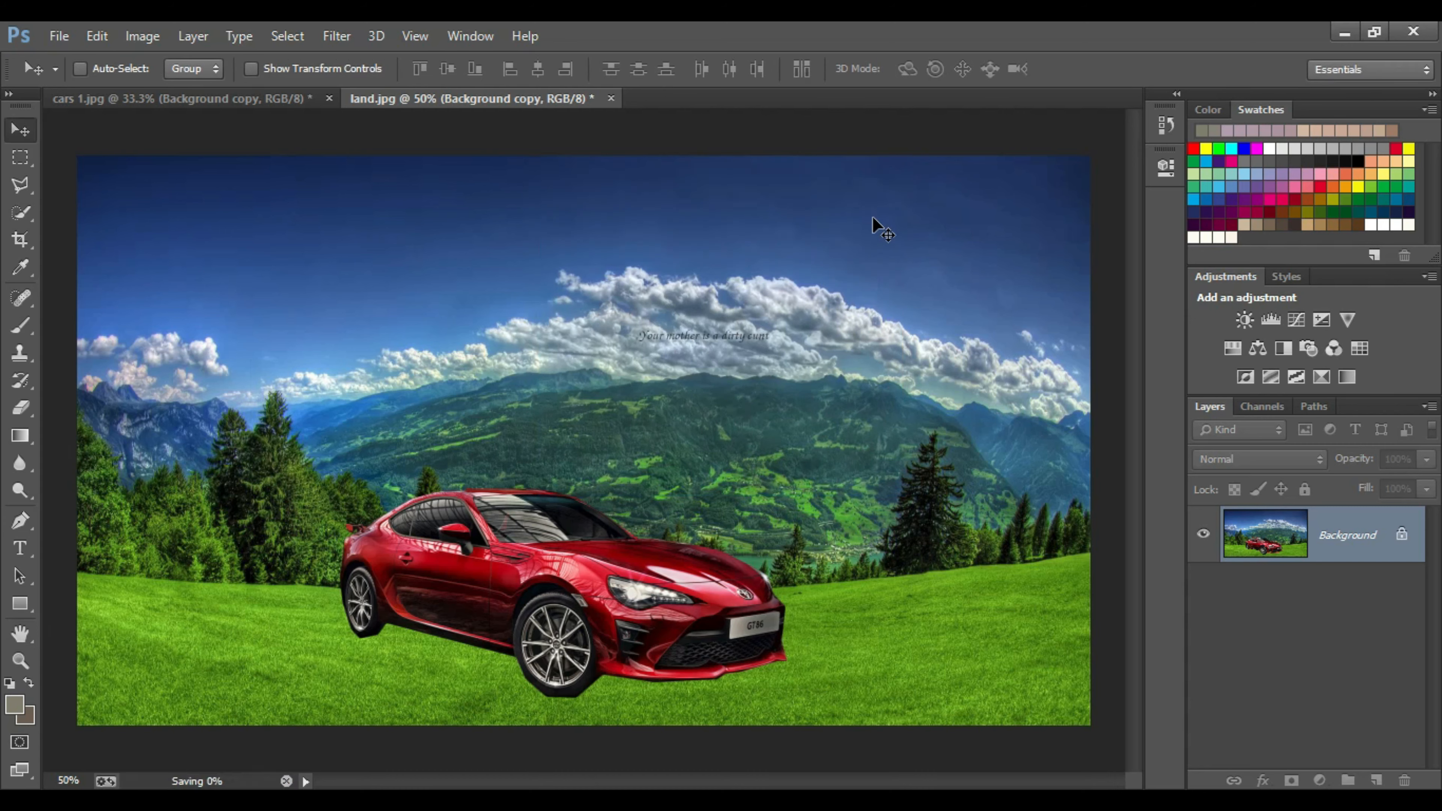